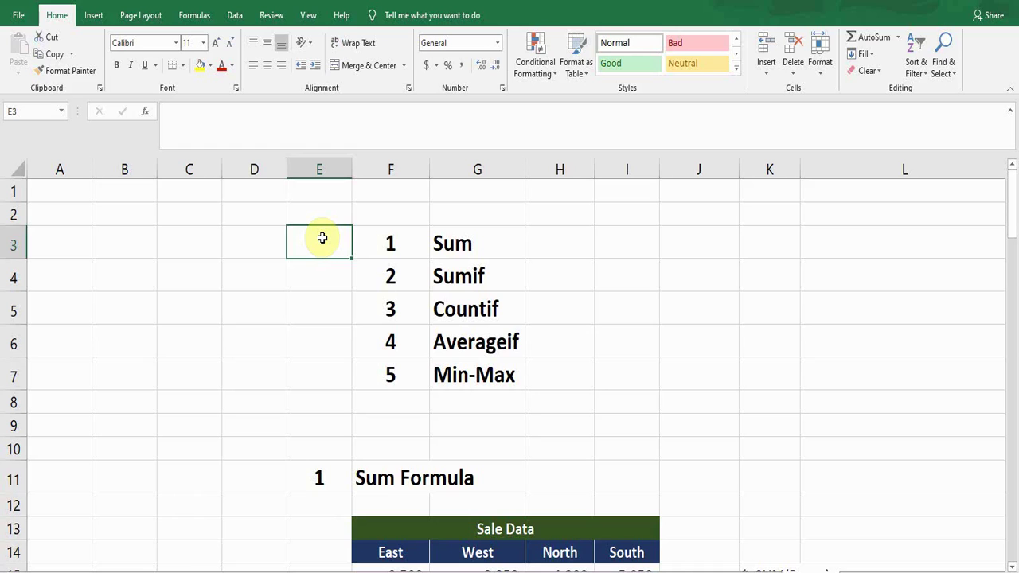
# Step: Review the five formula names in F3:G7, then move down to the Sum Formula Sale Data table
pyautogui.press('Right')
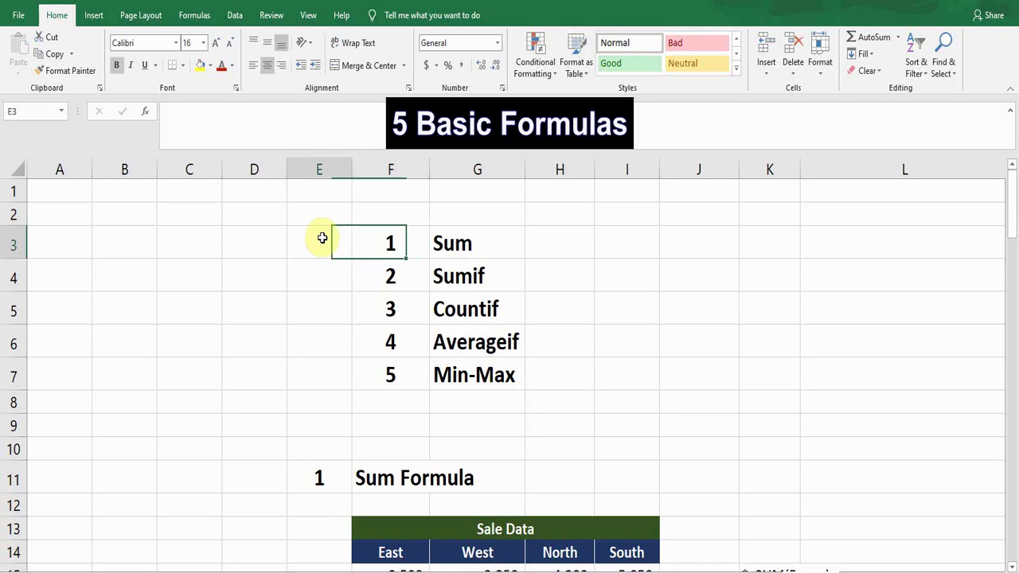
pyautogui.press('Left')
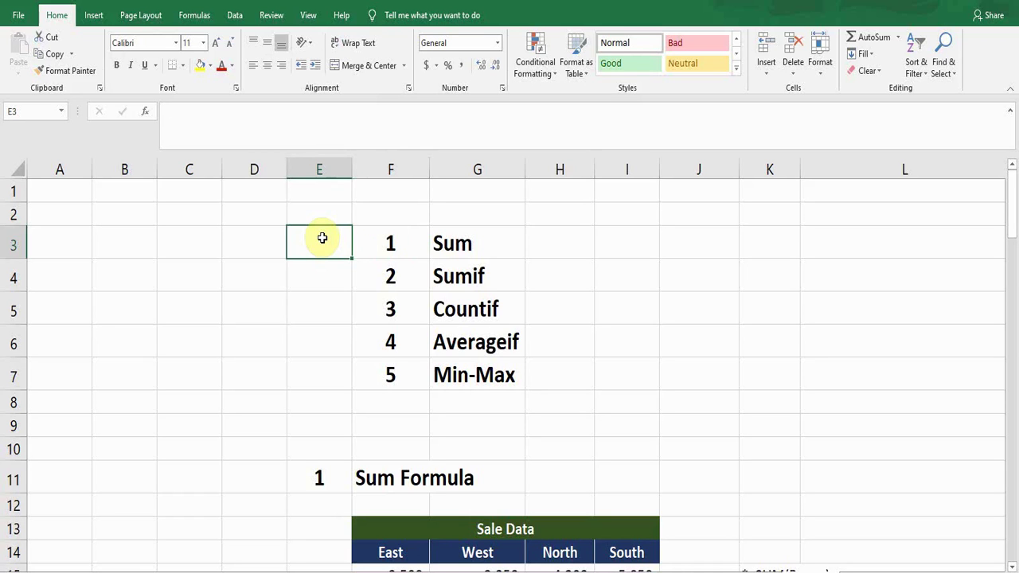
pyautogui.press('Right')
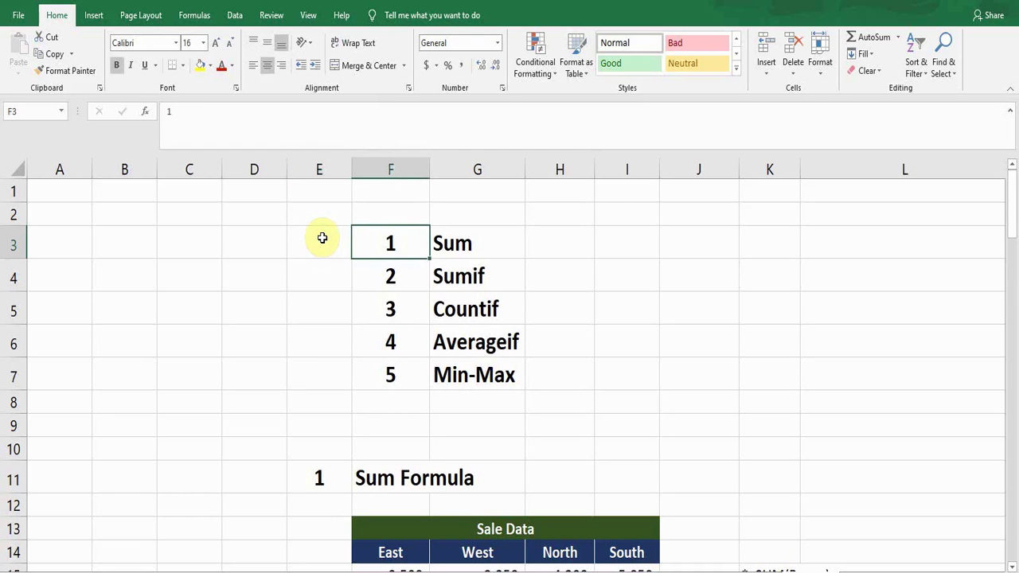
pyautogui.press('Right')
pyautogui.press('Down')
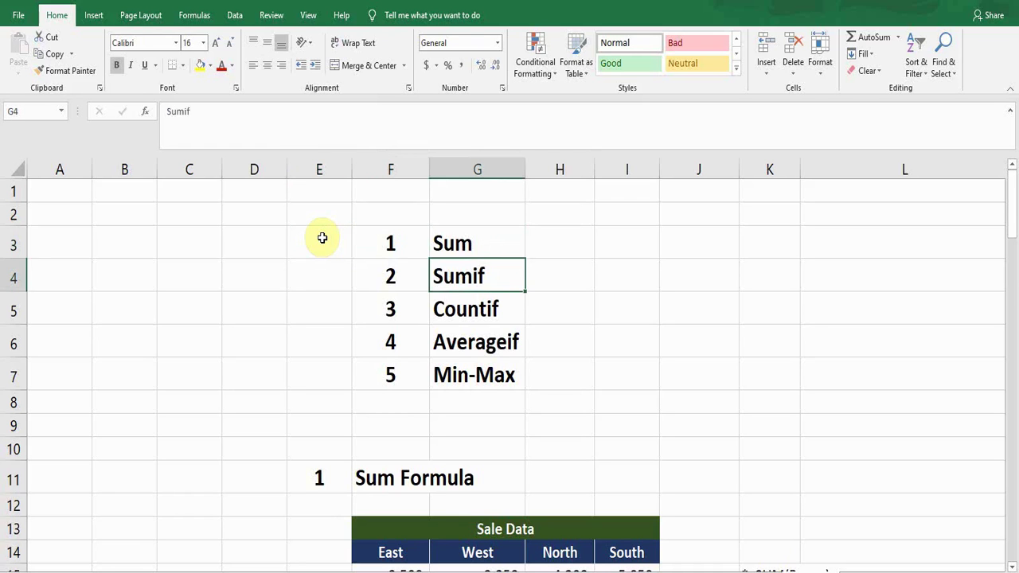
pyautogui.press('Down')
pyautogui.press('Down')
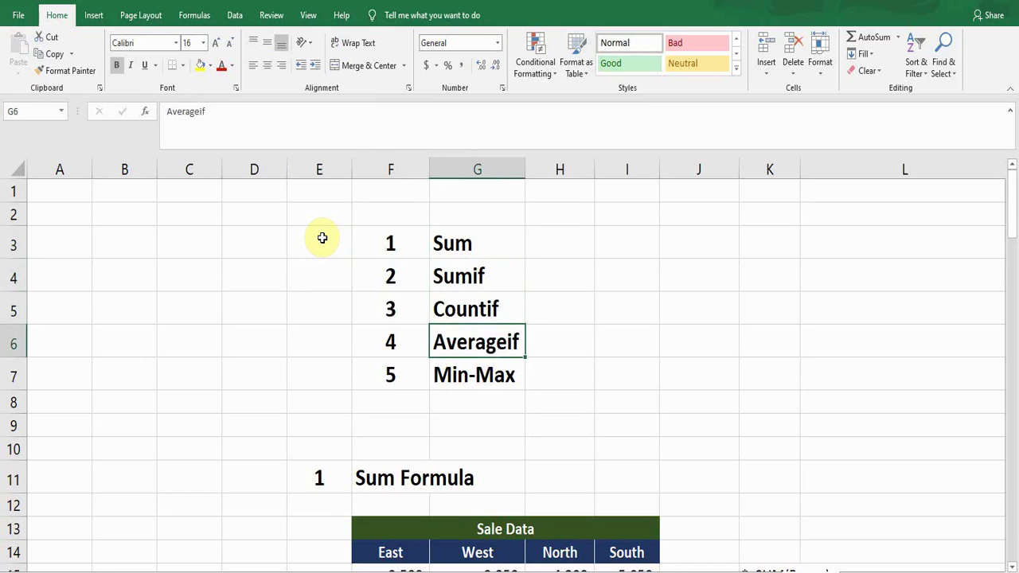
pyautogui.press('Down')
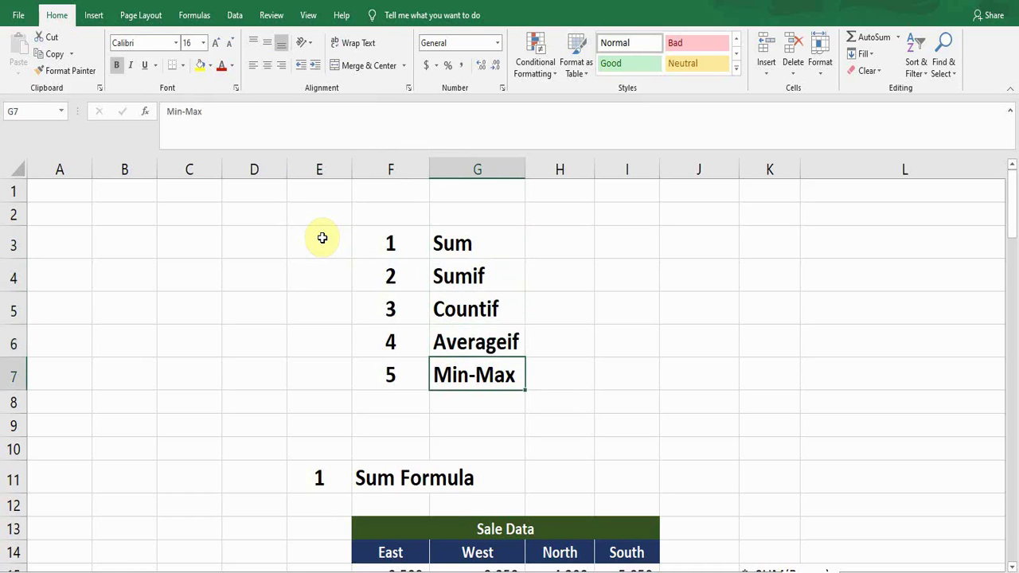
pyautogui.press('Left')
pyautogui.press('Down')
pyautogui.press('Down')
pyautogui.press('Down')
pyautogui.press('Down')
pyautogui.press('Down')
pyautogui.press('Down')
pyautogui.press('Down')
pyautogui.press('Down')
pyautogui.press('Down')
pyautogui.press('Down')
pyautogui.press('Down')
pyautogui.press('Down')
pyautogui.press('Down')
pyautogui.press('Down')
pyautogui.press('Down')
pyautogui.press('Down')
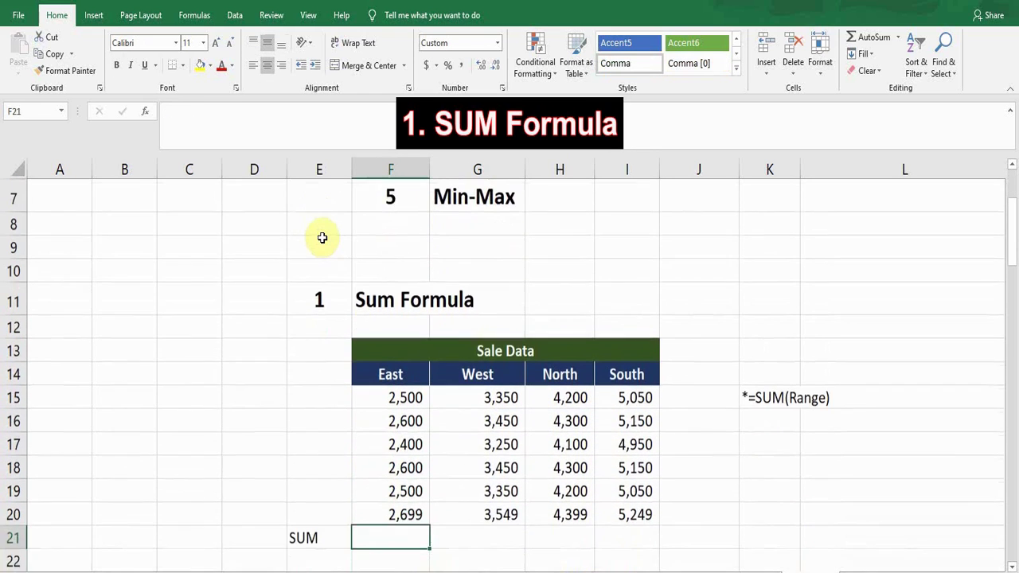
# Step: Look over the East to South region headers and move to the empty East SUM cell
pyautogui.press('Up')
pyautogui.press('Up')
pyautogui.press('Up')
pyautogui.press('Up')
pyautogui.press('Up')
pyautogui.press('Up')
pyautogui.press('Up')
pyautogui.press('Up')
pyautogui.press('Up')
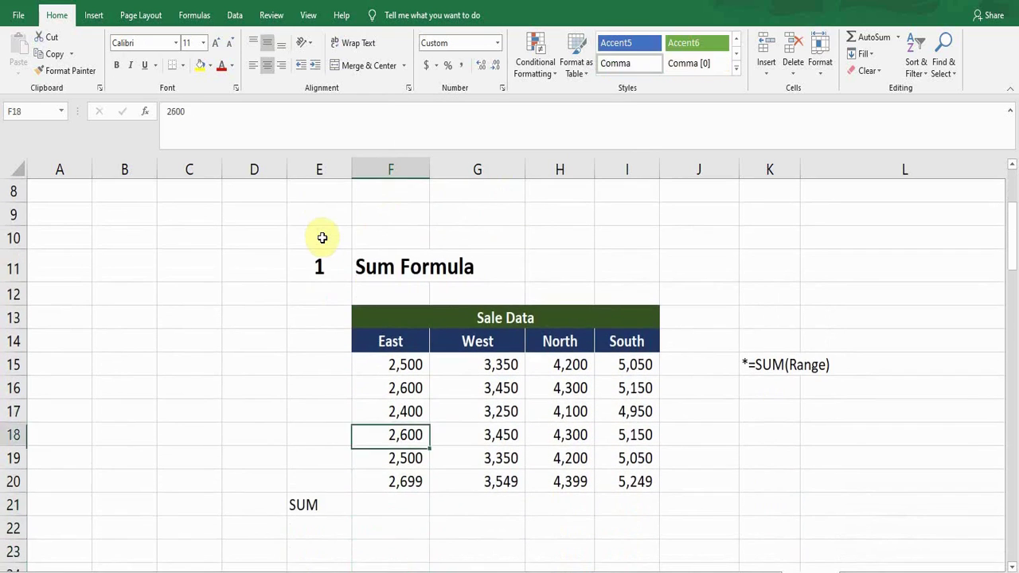
pyautogui.press('Right')
pyautogui.press('Right')
pyautogui.press('Right')
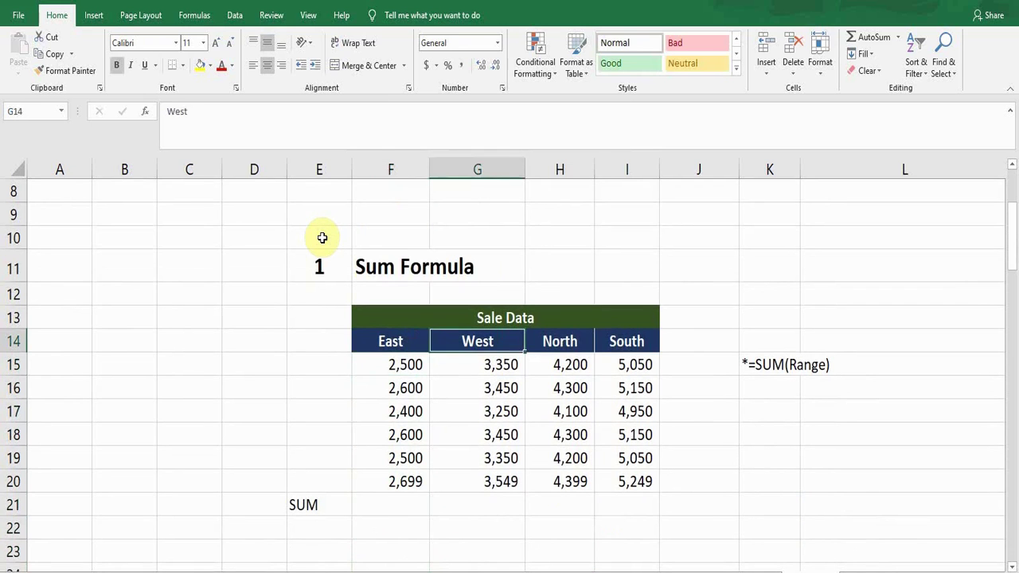
pyautogui.press('Down')
pyautogui.press('Left')
pyautogui.press('Left')
pyautogui.press('Left')
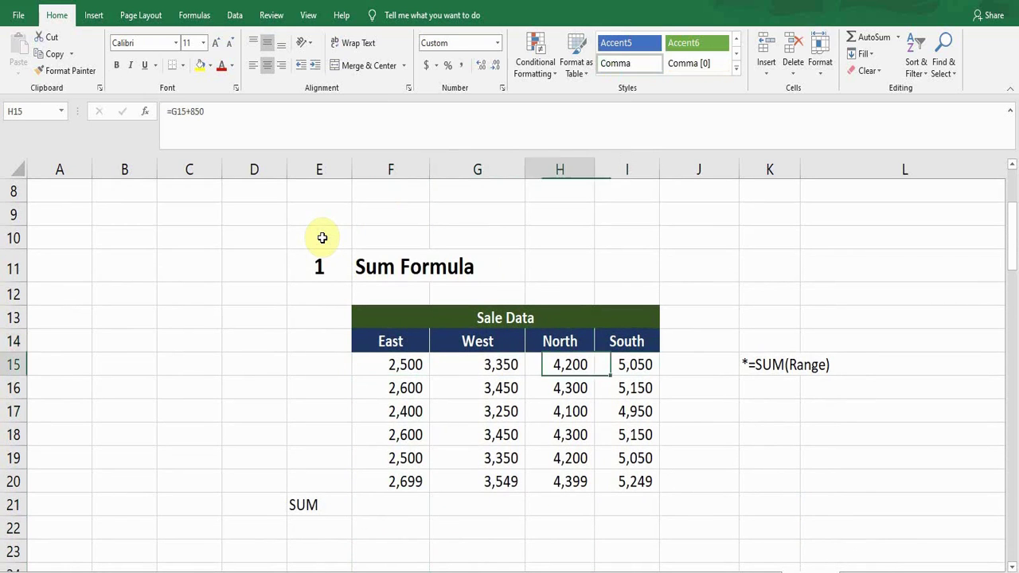
pyautogui.press('Down')
pyautogui.press('Down')
pyautogui.press('Down')
pyautogui.press('Down')
pyautogui.press('Down')
pyautogui.press('Down')
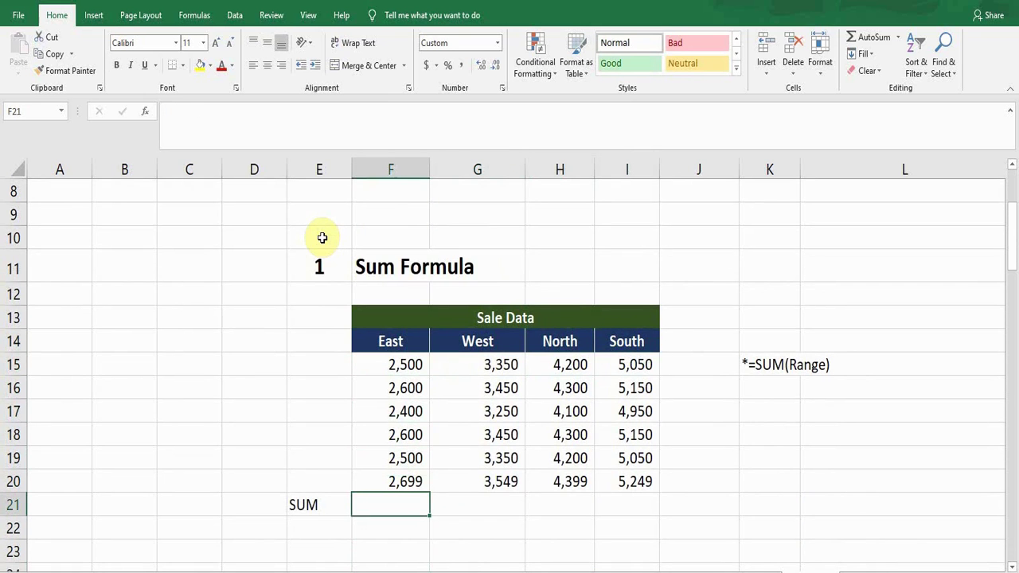
# Step: Enter =SUM(F15:F20) in F21 to total the East column
pyautogui.write('=sum')
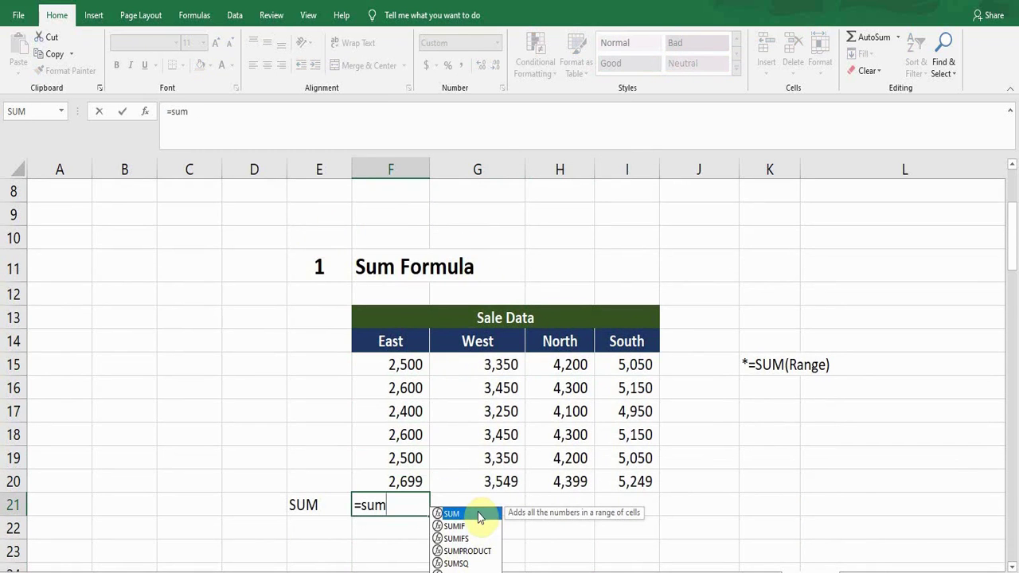
pyautogui.press('Tab')
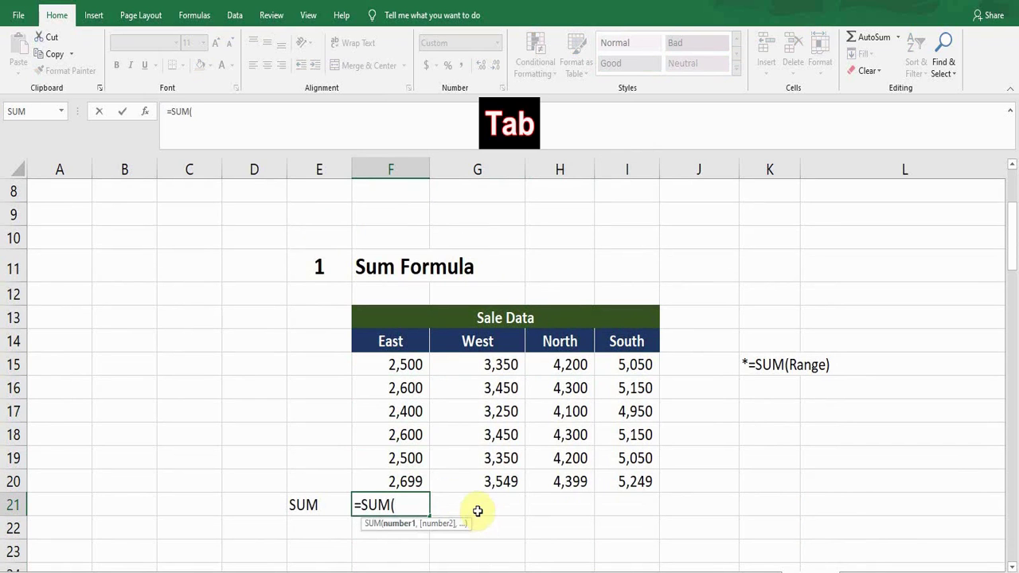
pyautogui.click(393, 362)
pyautogui.moveTo(393, 362); pyautogui.dragTo(391, 472)
pyautogui.write(')')
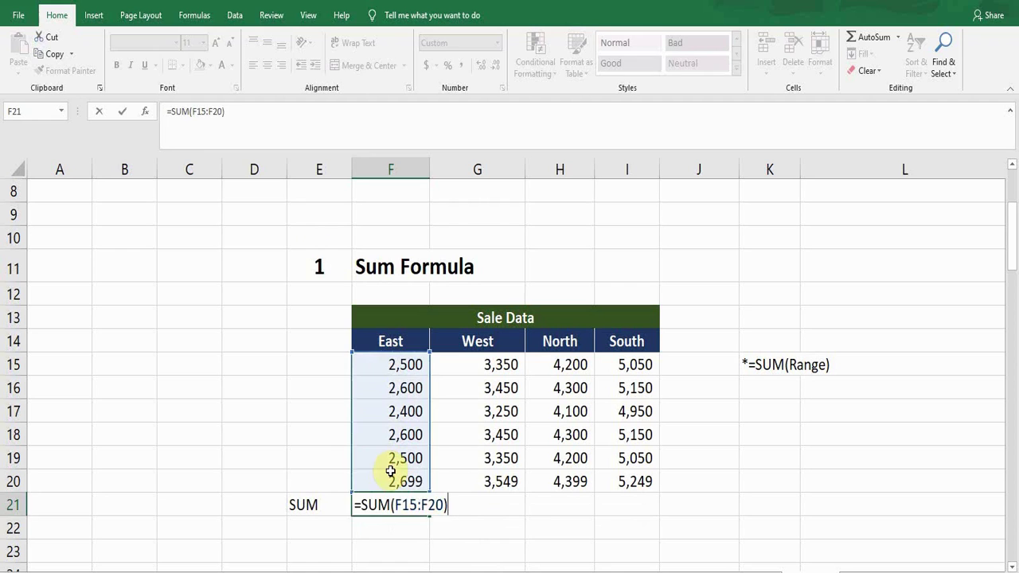
pyautogui.press('Return')
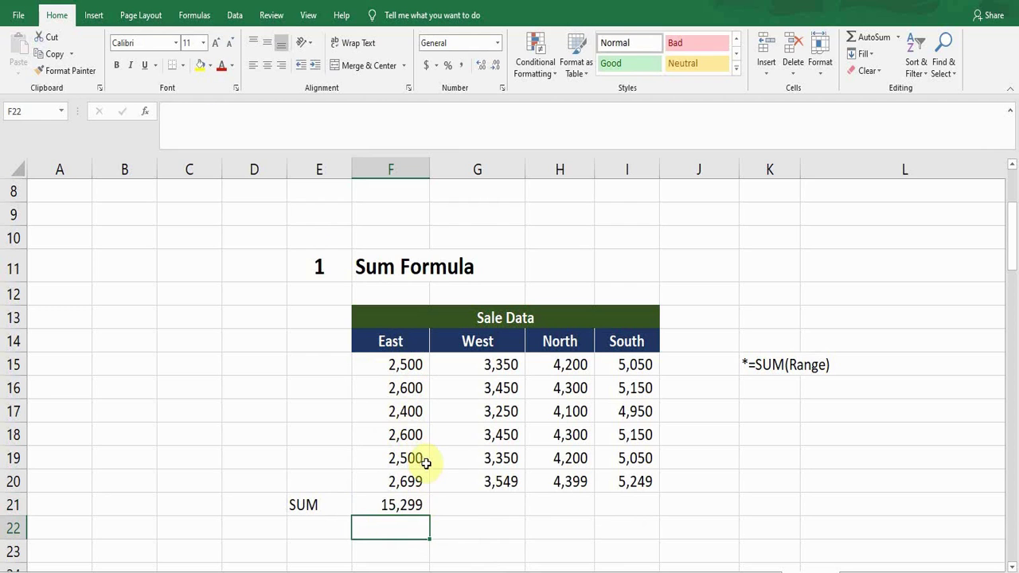
# Step: Fill the SUM formula across to I21 for the West, North and South totals
pyautogui.click(512, 386)
pyautogui.click(536, 387)
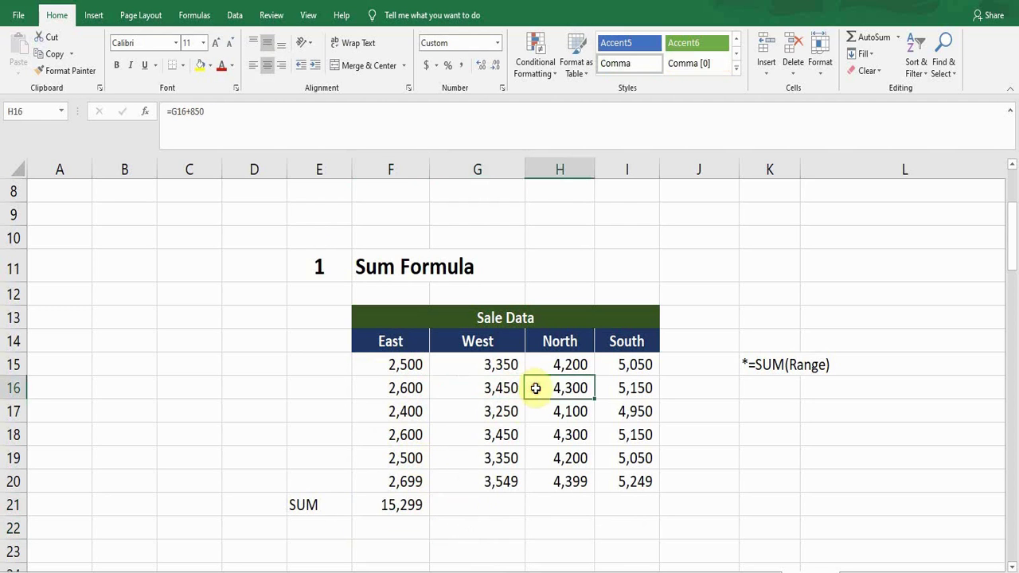
pyautogui.click(400, 505)
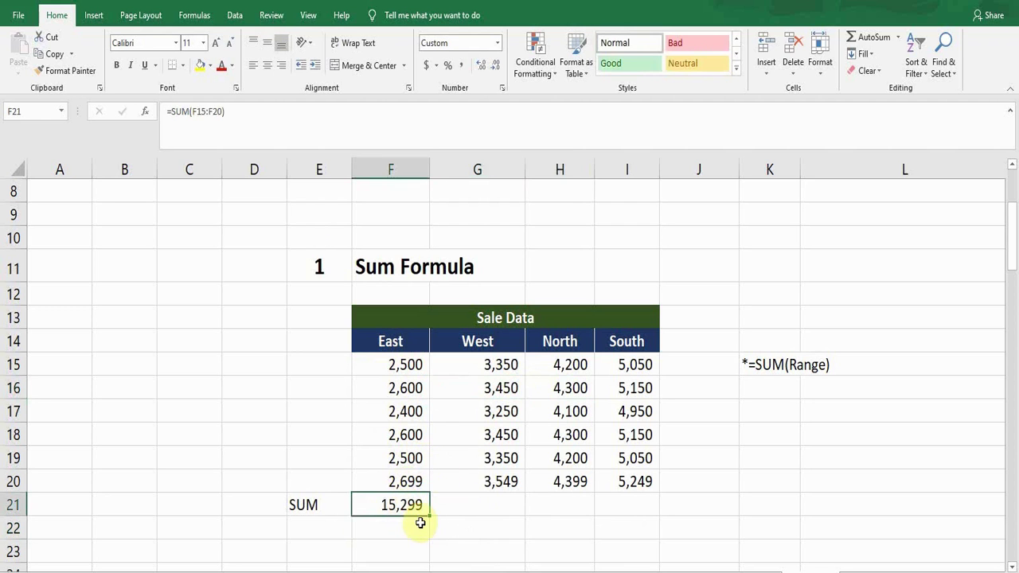
pyautogui.moveTo(431, 515); pyautogui.dragTo(637, 506)
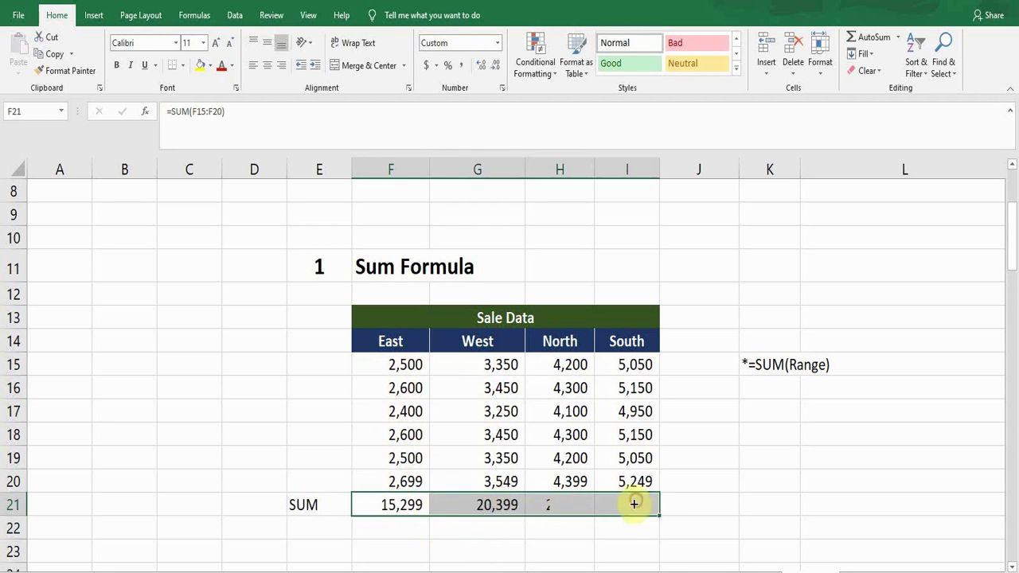
pyautogui.click(484, 505)
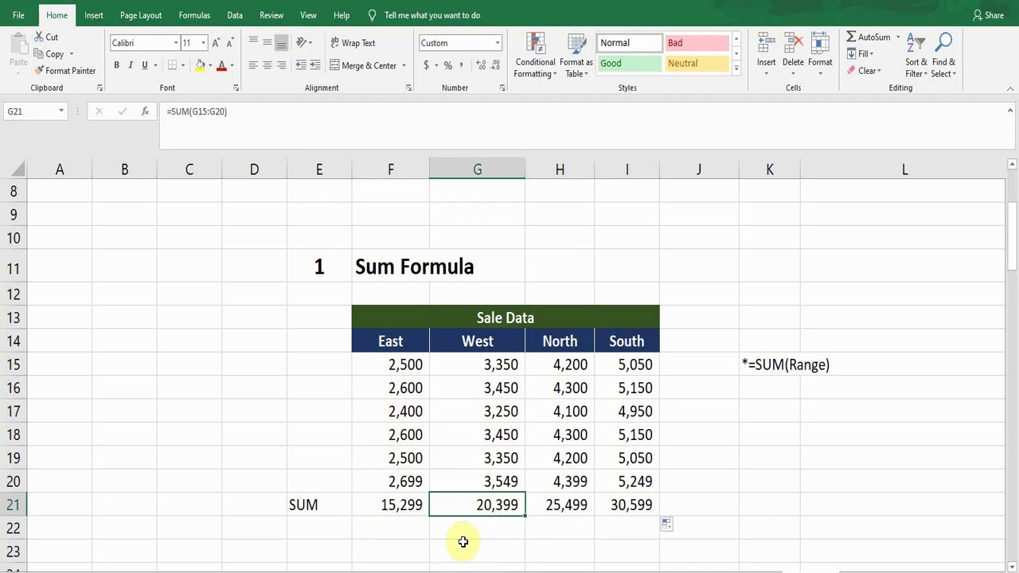
# Step: Clear the four region totals from F21:I21
pyautogui.press('Right')
pyautogui.press('Right')
pyautogui.press('Left')
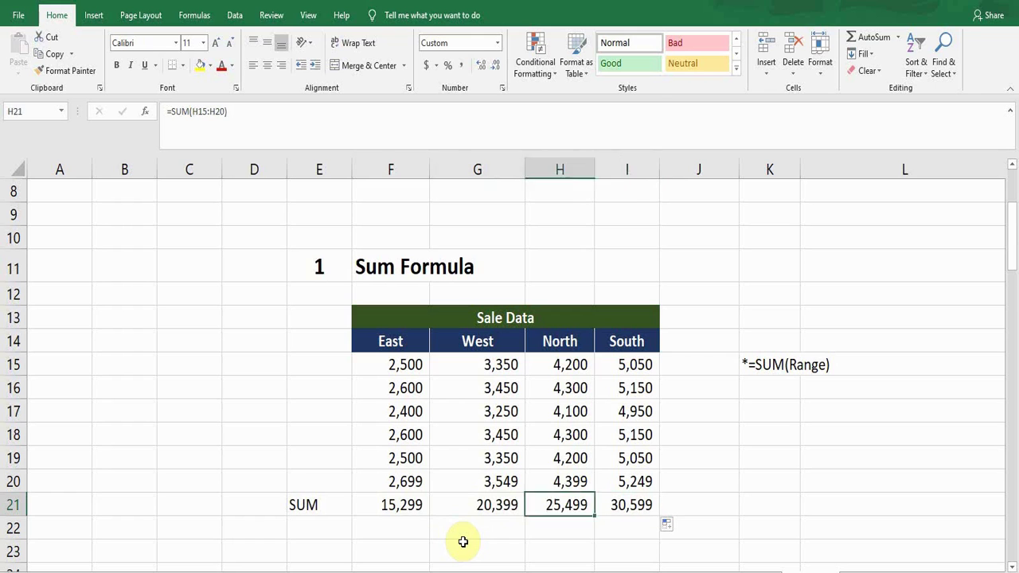
pyautogui.press('Left')
pyautogui.press('Left')
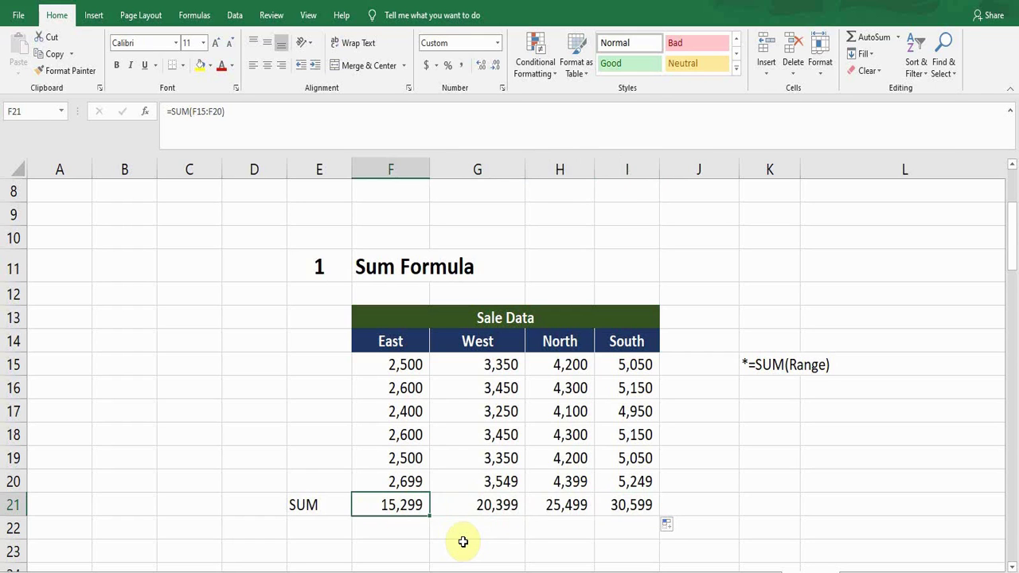
pyautogui.hotkey('shift', 'Right')
pyautogui.hotkey('shift', 'Right')
pyautogui.hotkey('shift', 'Right')
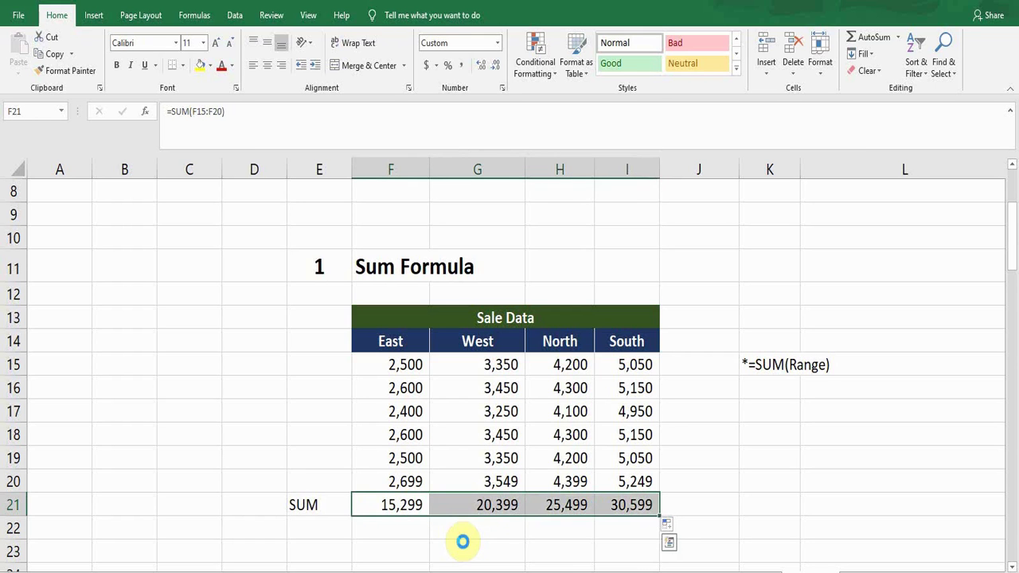
pyautogui.press('Delete')
pyautogui.press('Left')
# Step: Total the East column with Alt+= AutoSum and fill the total across to South
pyautogui.press('Right')
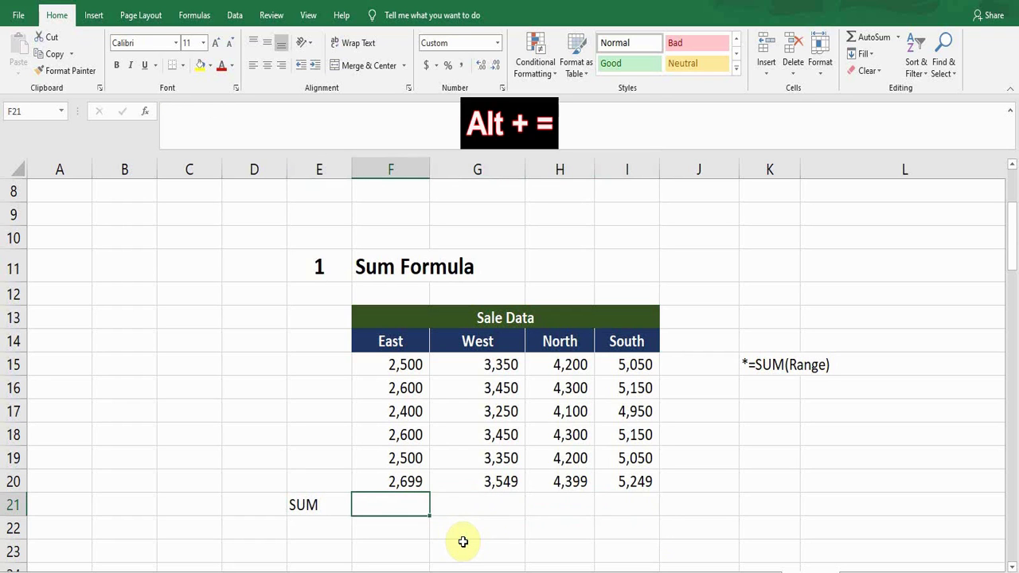
pyautogui.hotkey('alt', '=')
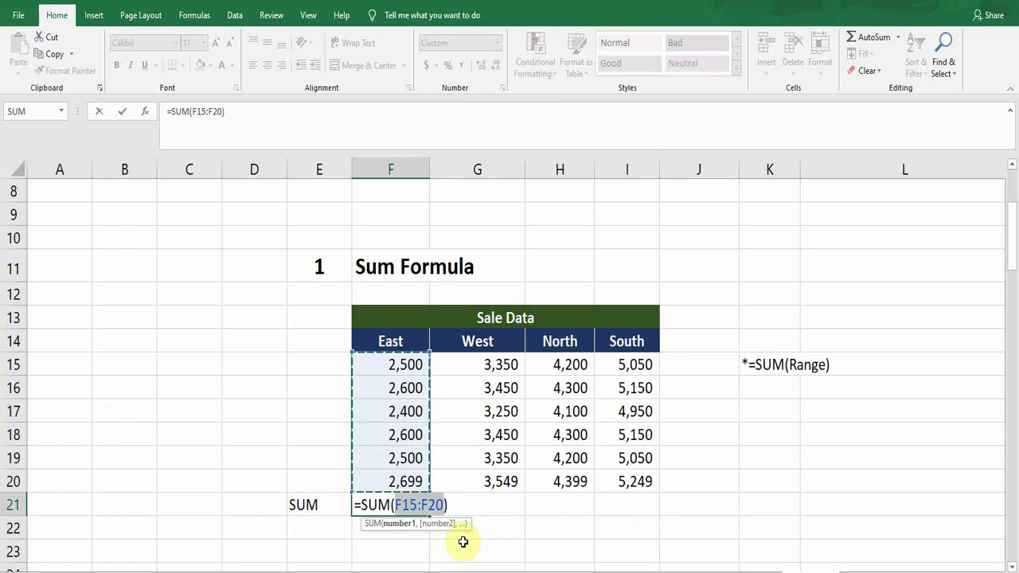
pyautogui.press('Return')
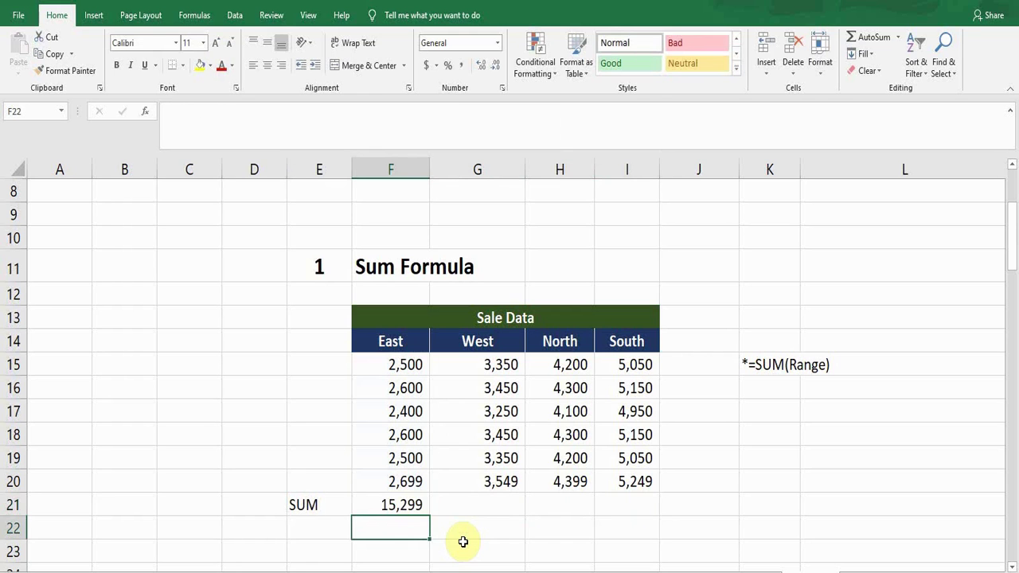
pyautogui.press('Up')
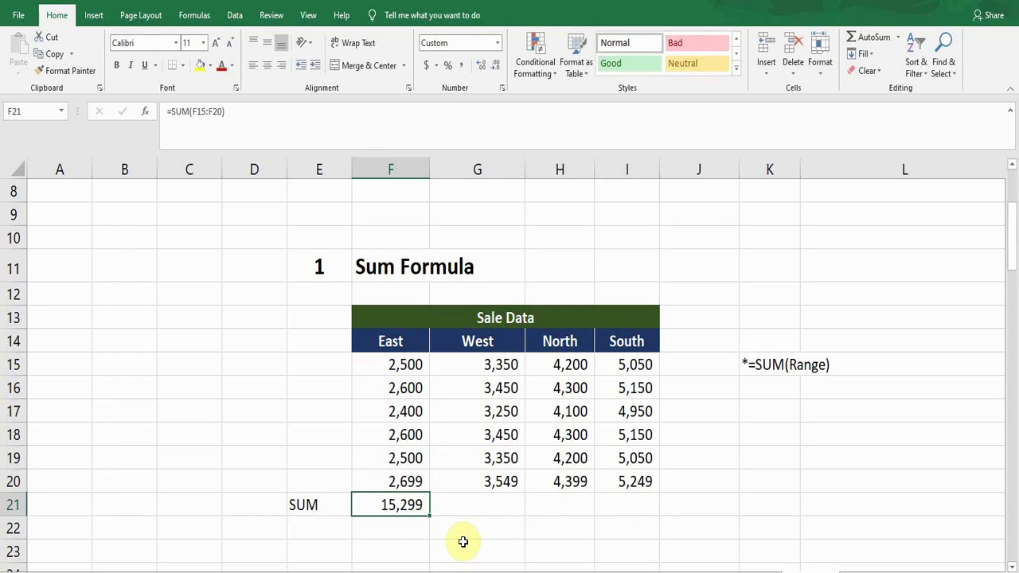
pyautogui.moveTo(430, 516); pyautogui.dragTo(634, 508)
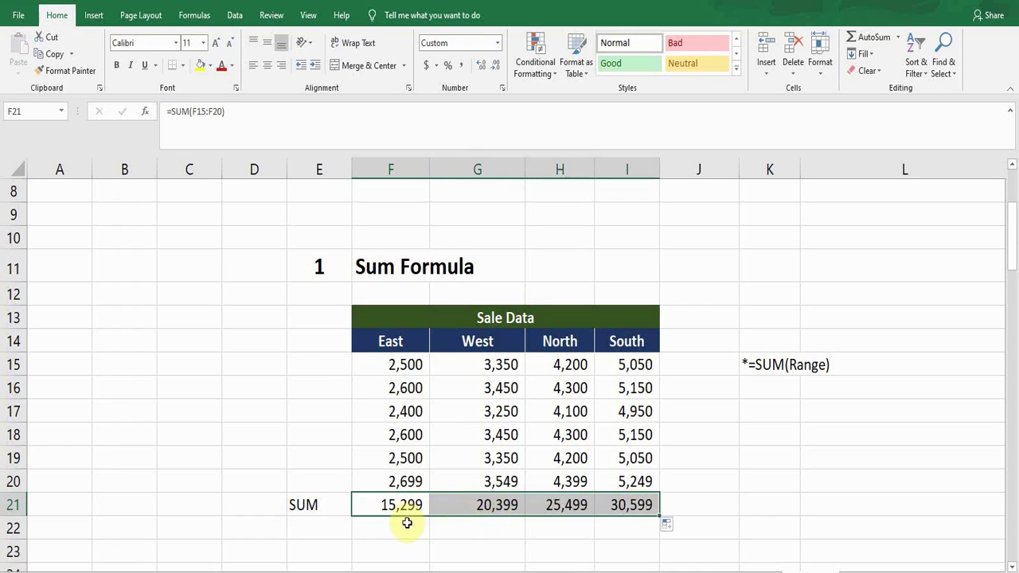
# Step: Clear the F21:I21 totals again and begin selecting the sales figures from F15
pyautogui.click(383, 503)
pyautogui.hotkey('shift', 'Right')
pyautogui.hotkey('shift', 'Right')
pyautogui.hotkey('shift', 'Right')
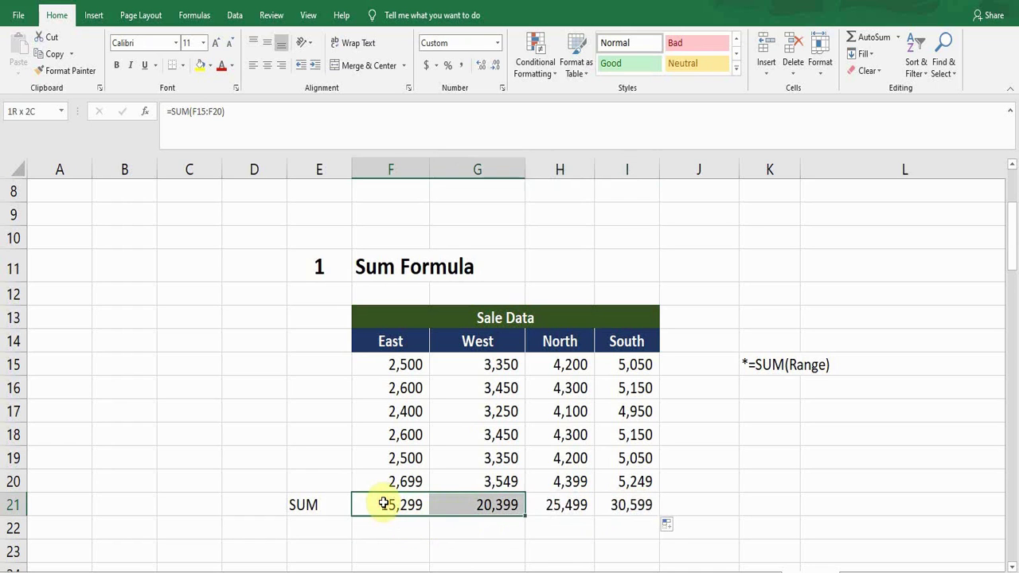
pyautogui.press('Delete')
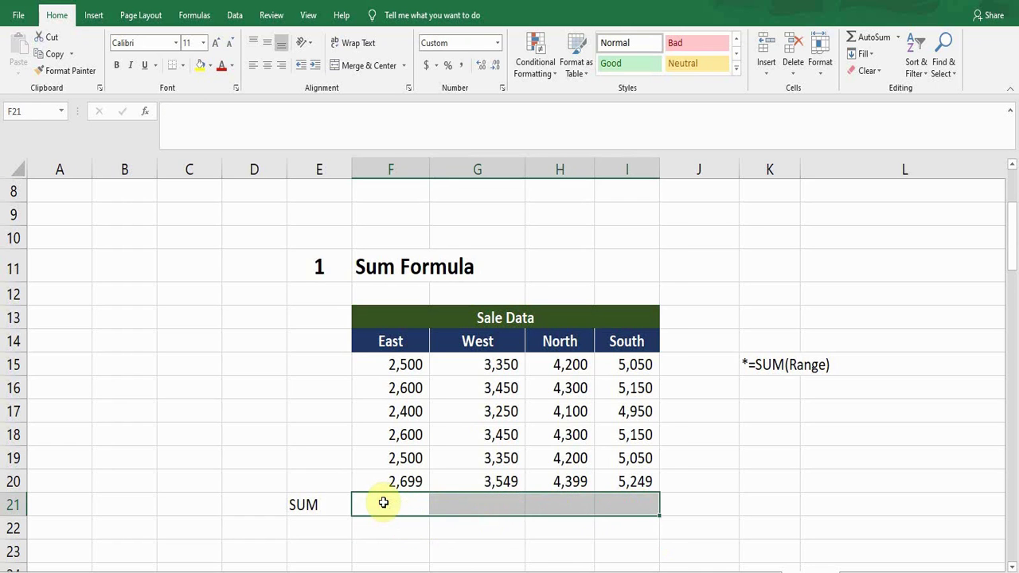
pyautogui.press('Up')
pyautogui.press('Up')
pyautogui.press('Up')
pyautogui.press('Up')
pyautogui.press('Up')
pyautogui.press('Up')
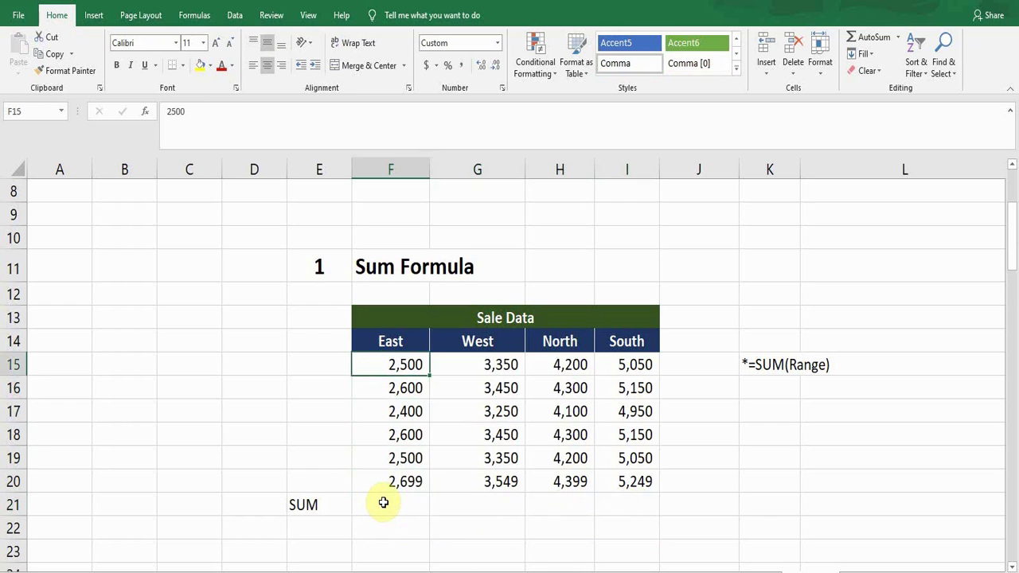
pyautogui.hotkey('shift', 'Right')
pyautogui.hotkey('shift', 'Right')
pyautogui.hotkey('shift', 'Right')
# Step: Select F15:I20 and apply AutoSum Sum, giving totals 15,299, 20,399, 25,499 and 30,599
pyautogui.hotkey('ctrl', 'shift', 'Down')
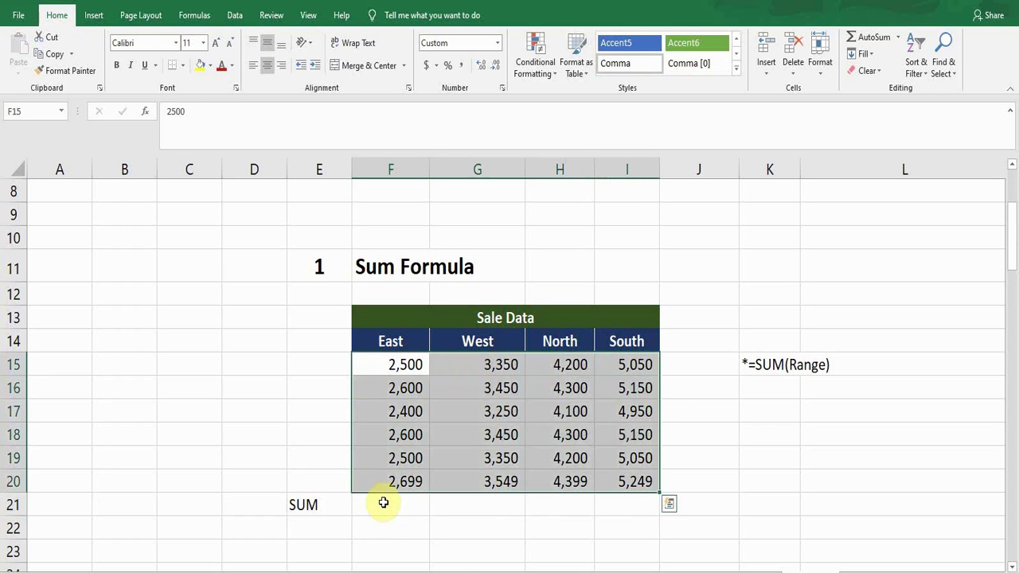
pyautogui.click(899, 38)
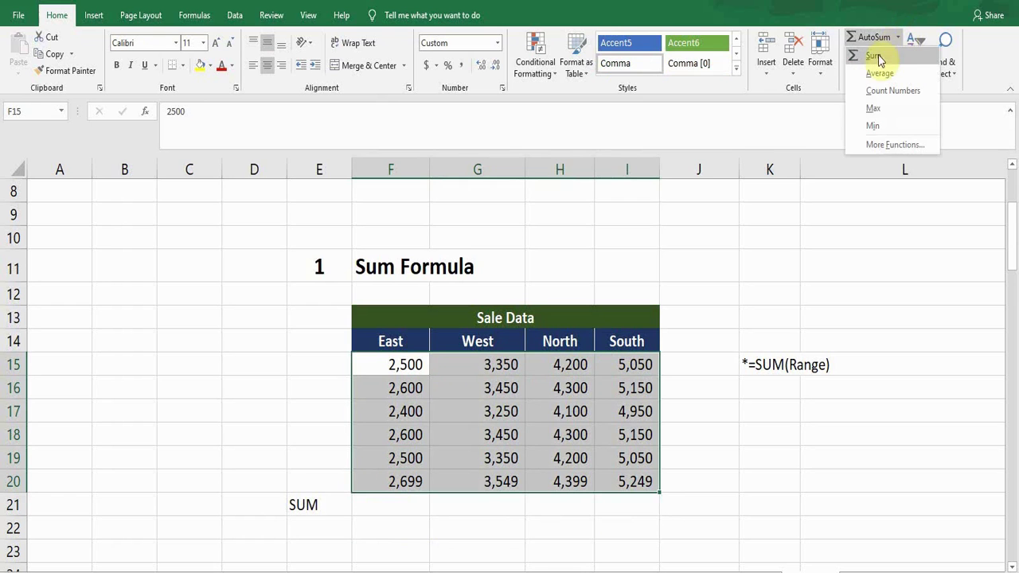
pyautogui.click(876, 57)
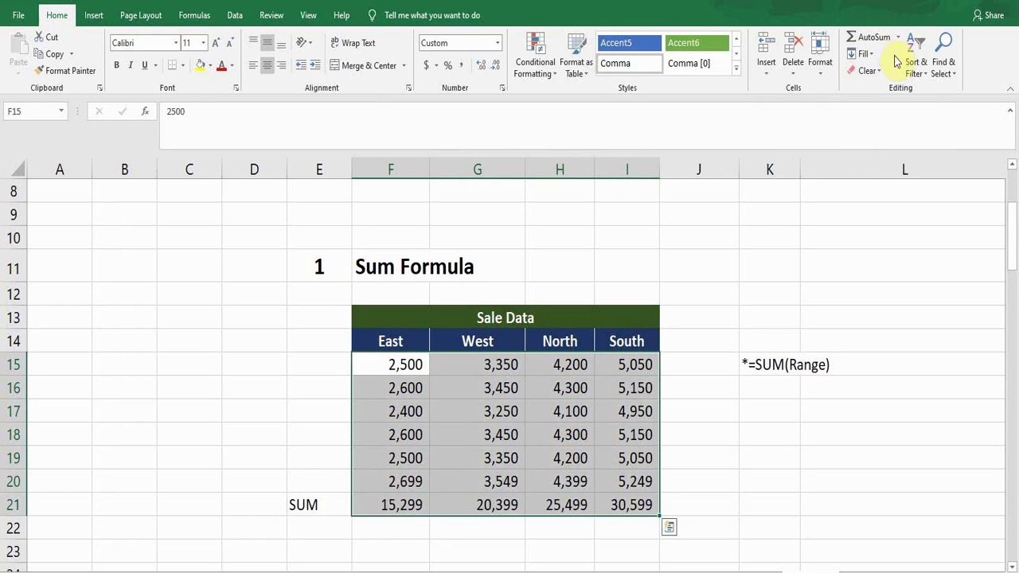
pyautogui.click(404, 505)
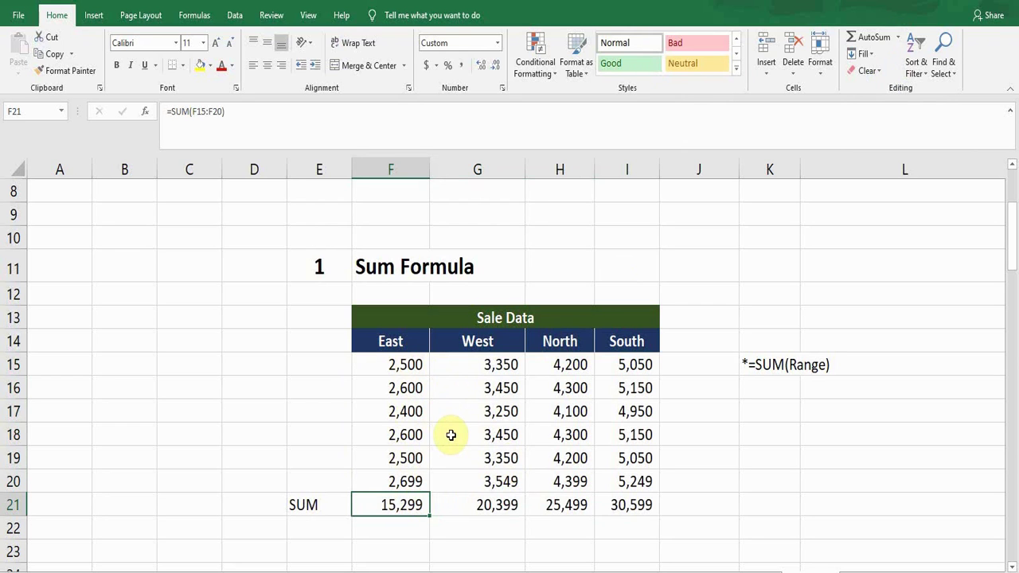
# Step: Enter =SUM(F15:I15) in J15 to total the first sales row
pyautogui.click(684, 355)
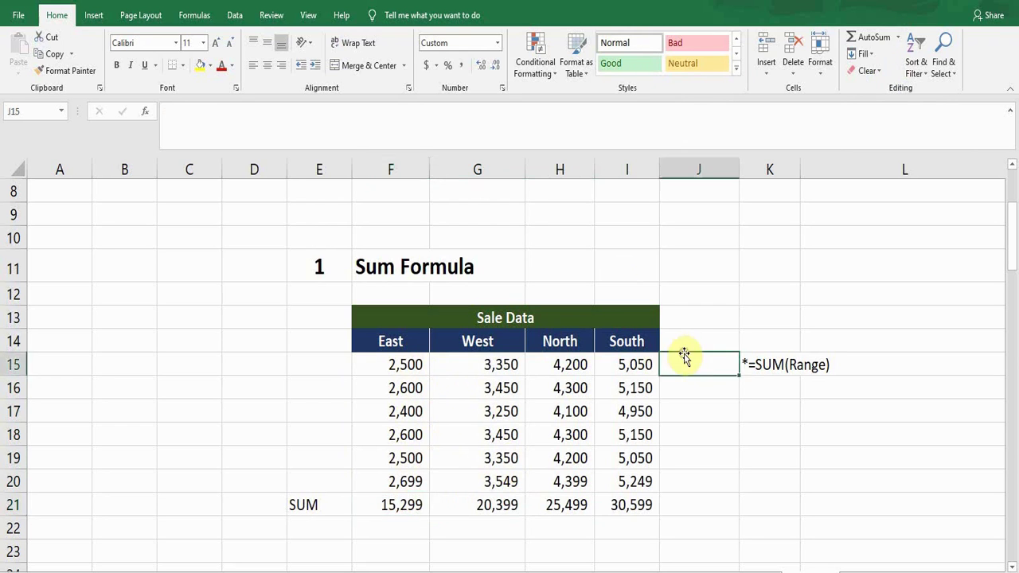
pyautogui.write('=sum')
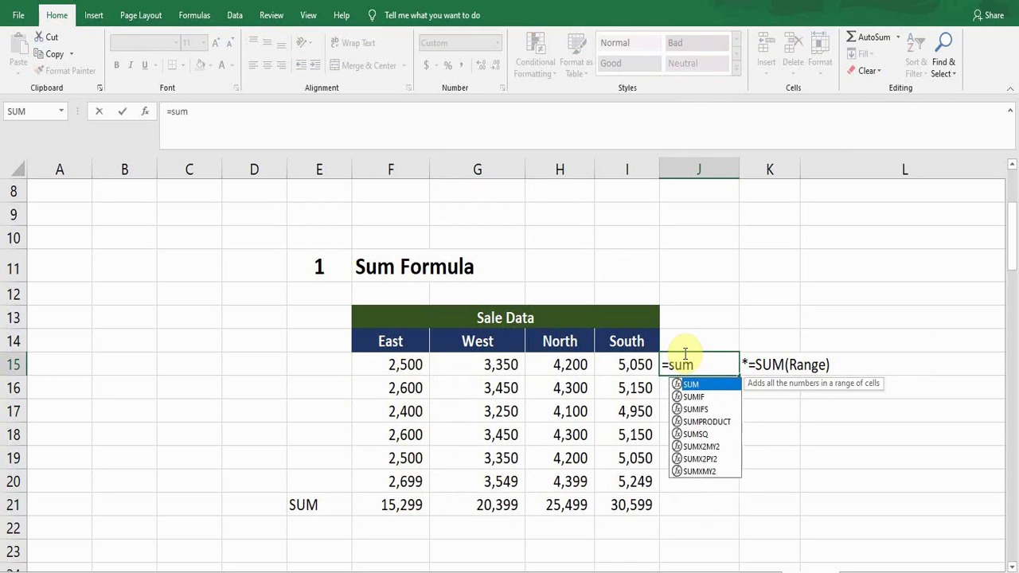
pyautogui.press('Tab')
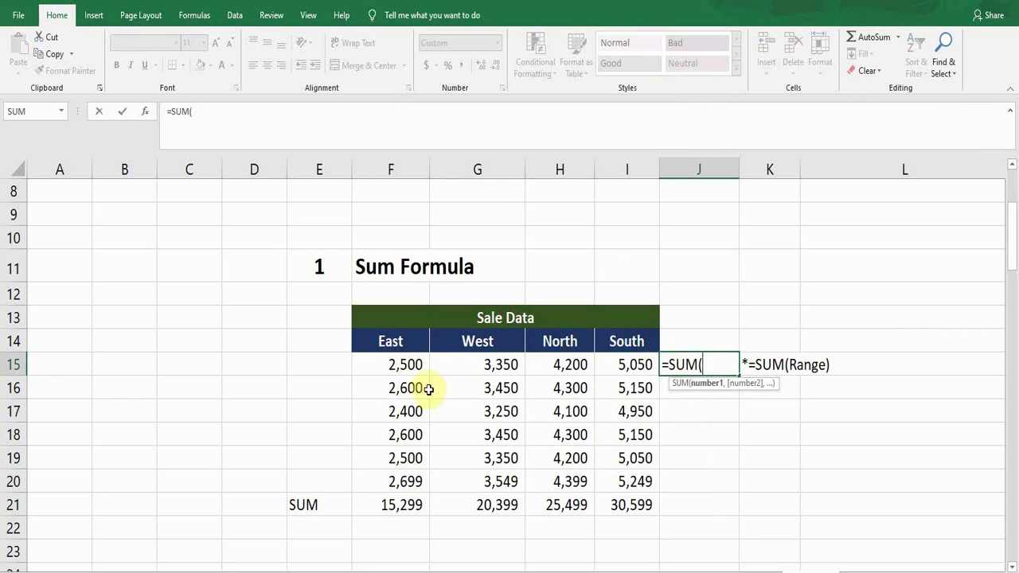
pyautogui.click(400, 365)
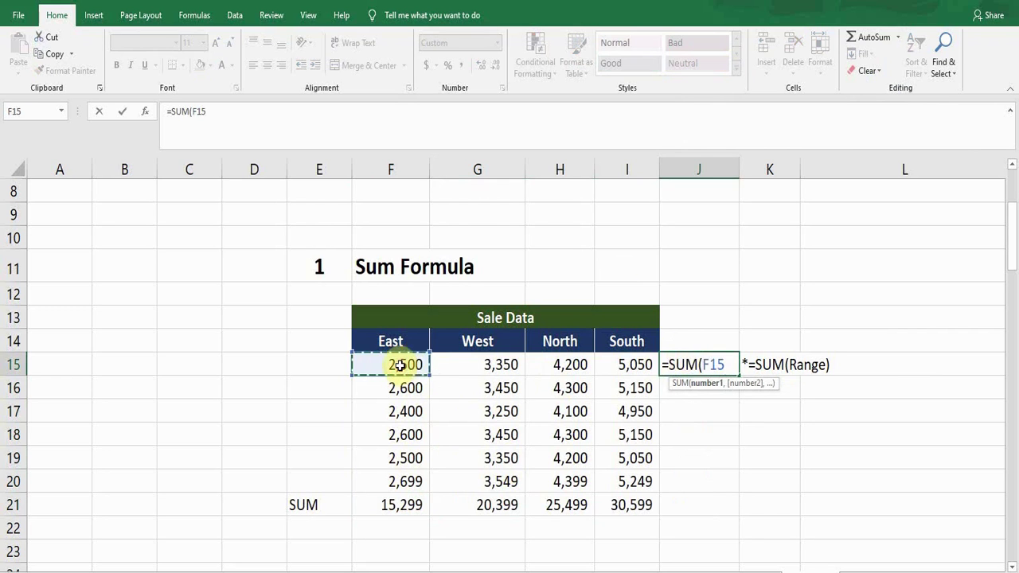
pyautogui.moveTo(402, 364); pyautogui.dragTo(605, 363)
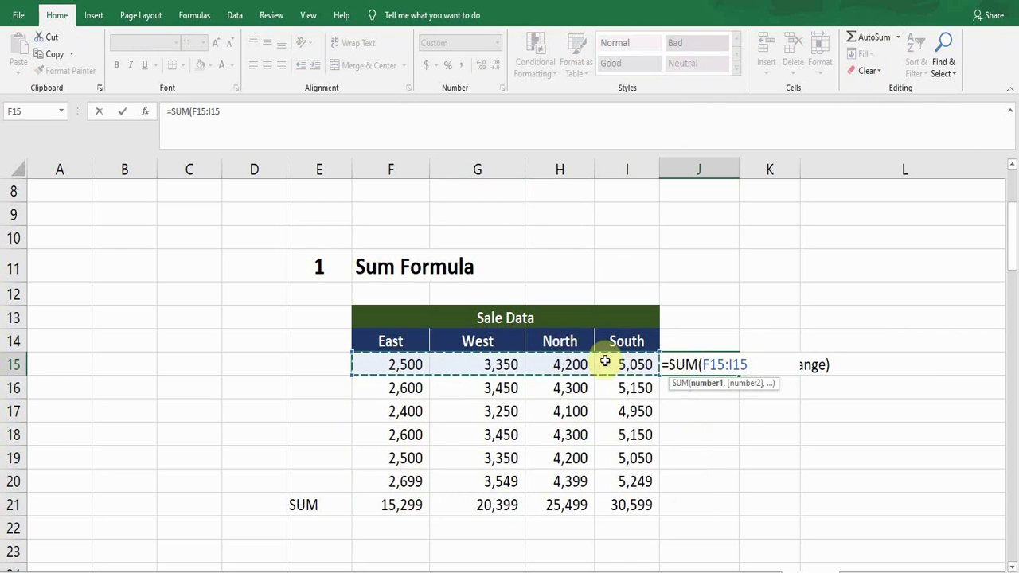
pyautogui.write(')')
pyautogui.press('Return')
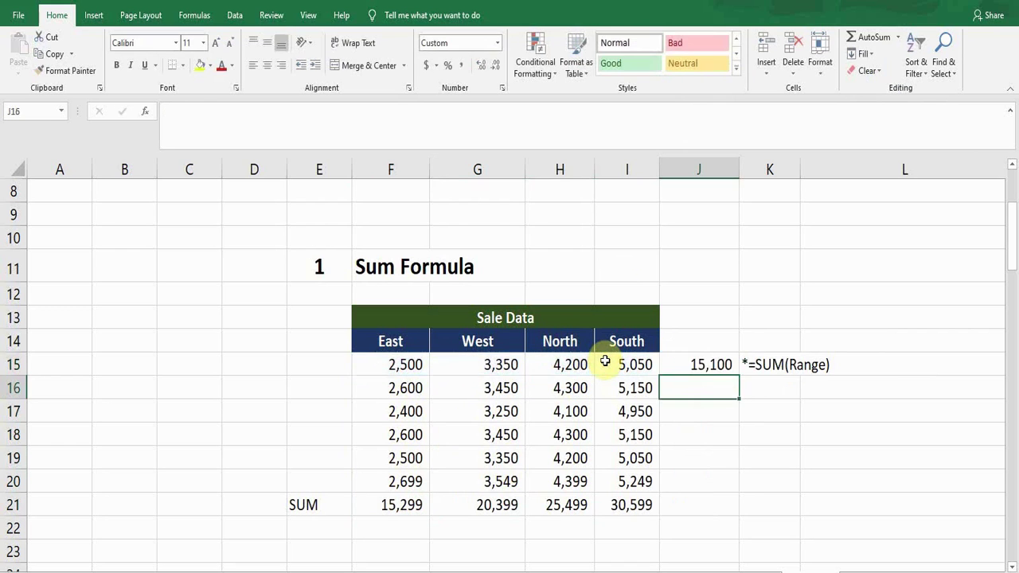
# Step: Fill the row total down to J20 and check the copied formula and SUM syntax note
pyautogui.press('Up')
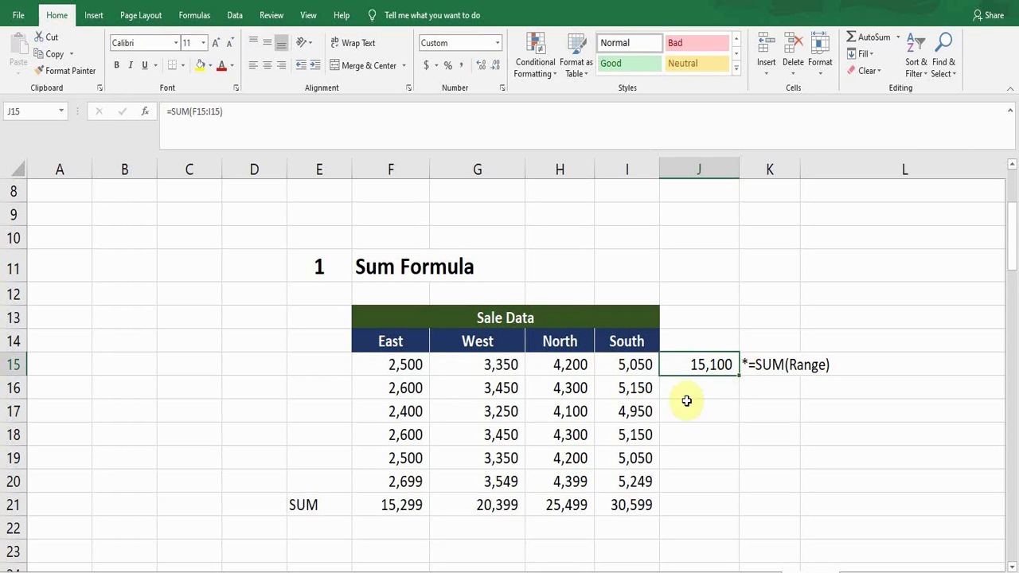
pyautogui.moveTo(739, 376); pyautogui.dragTo(744, 491)
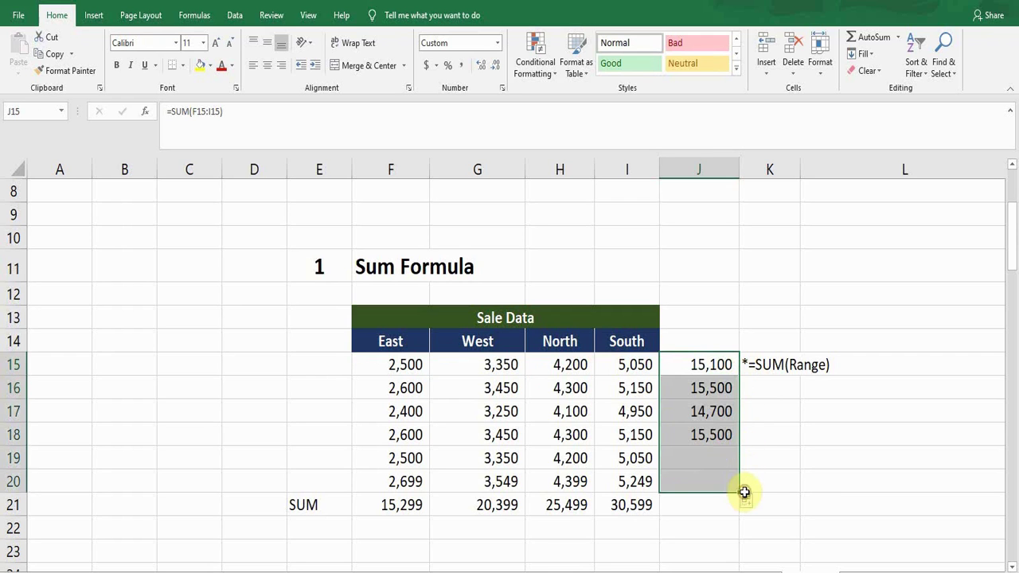
pyautogui.click(712, 389)
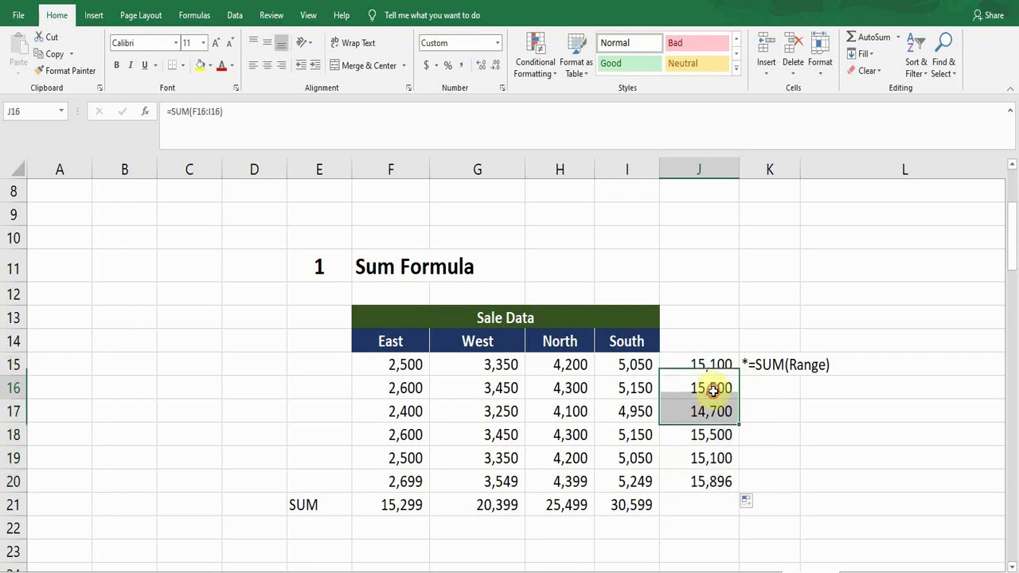
pyautogui.click(780, 368)
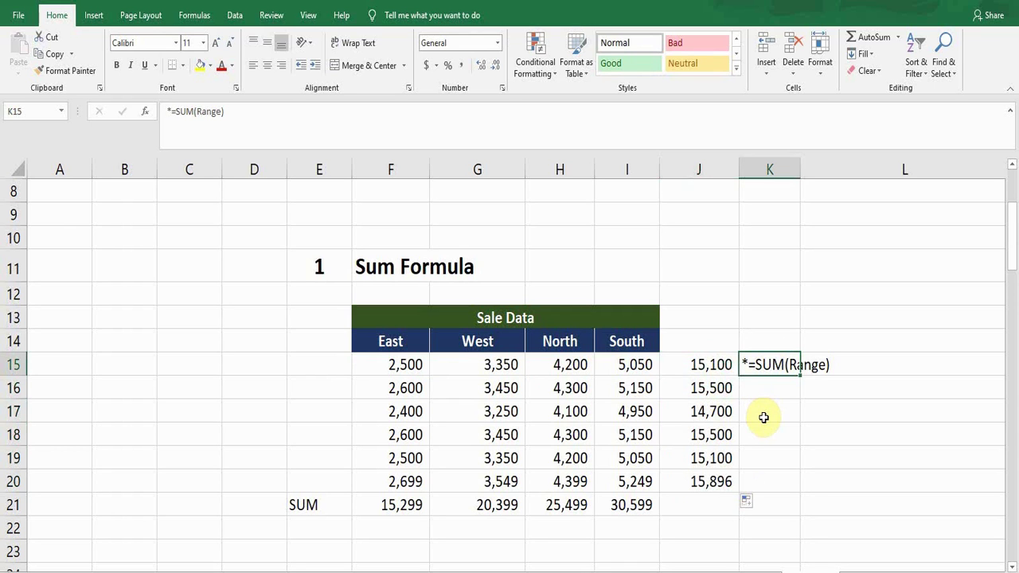
pyautogui.click(402, 380)
# Step: Move down to the Sumif table, checking the Shop header, SD12 criteria in D33, and result cell G36
pyautogui.press('Down')
pyautogui.press('Down')
pyautogui.press('Down')
pyautogui.press('Down')
pyautogui.press('Down')
pyautogui.press('Down')
pyautogui.press('Down')
pyautogui.press('Down')
pyautogui.press('Down')
pyautogui.press('Down')
pyautogui.press('Down')
pyautogui.press('Down')
pyautogui.press('Down')
pyautogui.press('Down')
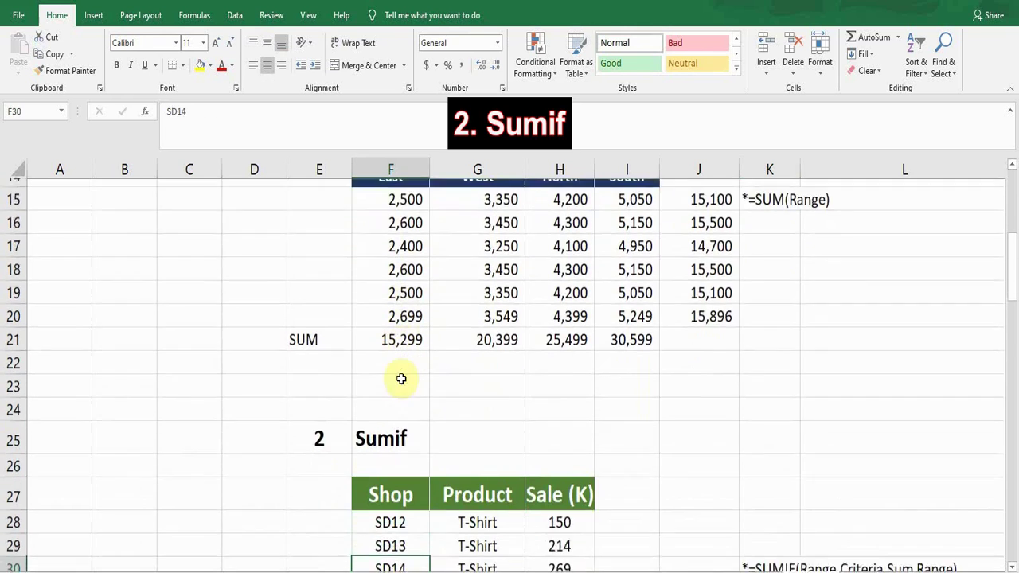
pyautogui.press('Down')
pyautogui.press('Down')
pyautogui.press('Down')
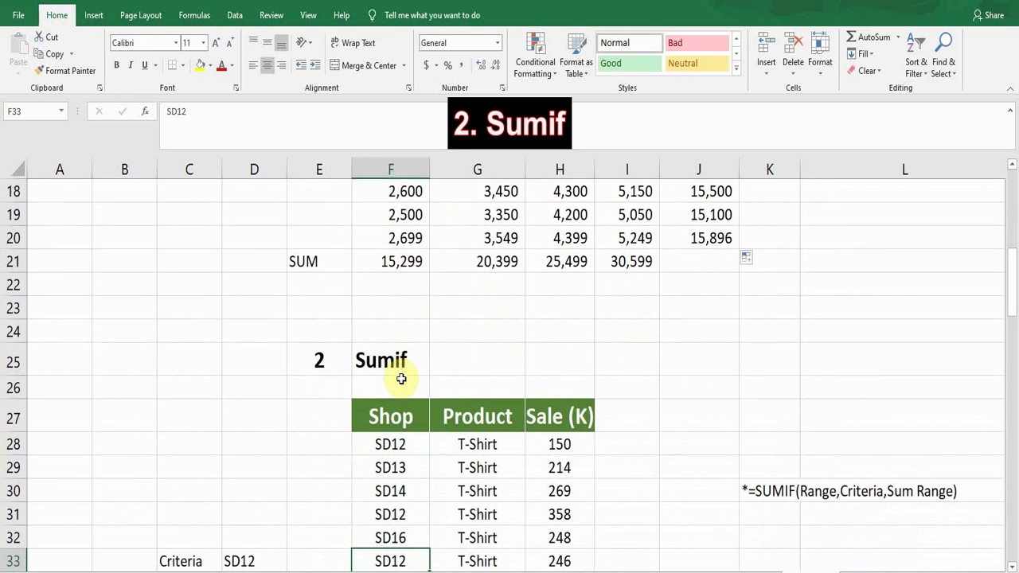
pyautogui.press('Down')
pyautogui.press('Down')
pyautogui.press('Down')
pyautogui.press('Down')
pyautogui.press('Down')
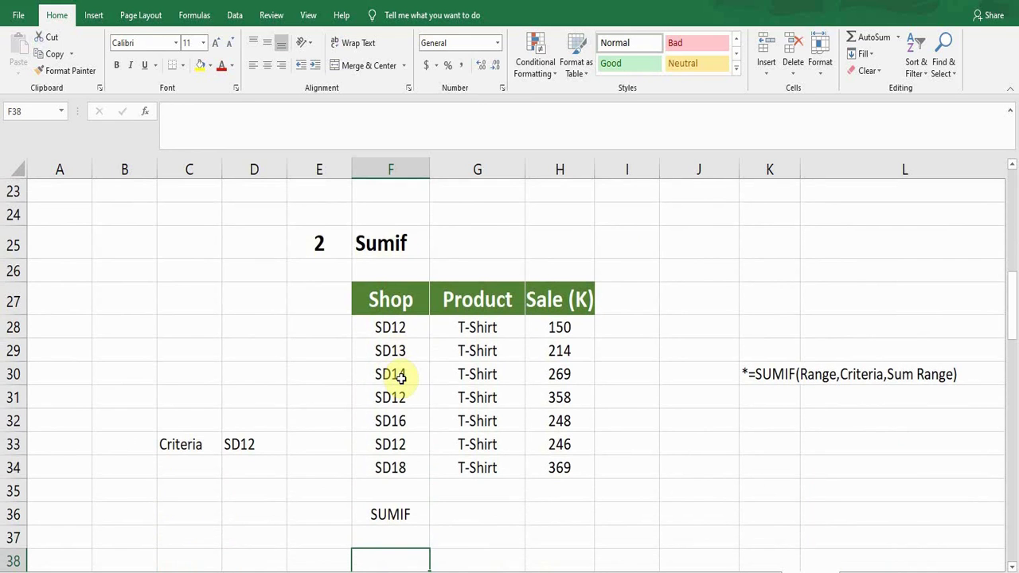
pyautogui.click(389, 289)
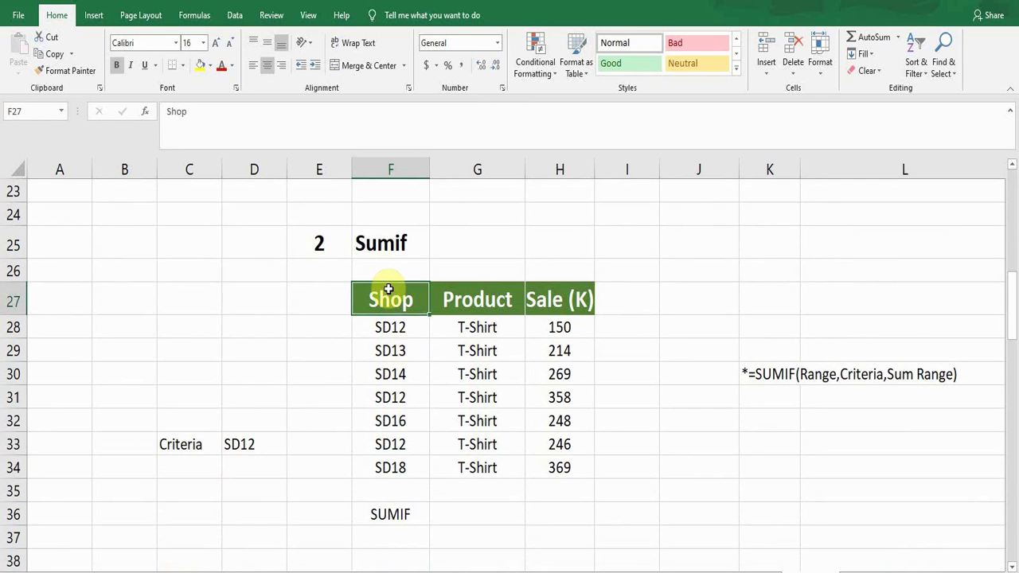
pyautogui.click(264, 445)
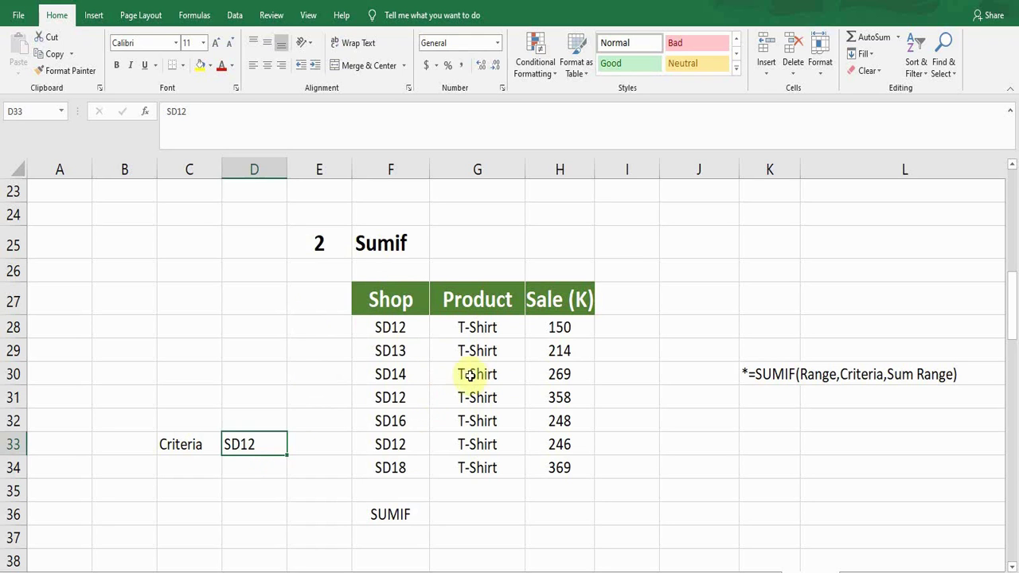
pyautogui.click(474, 513)
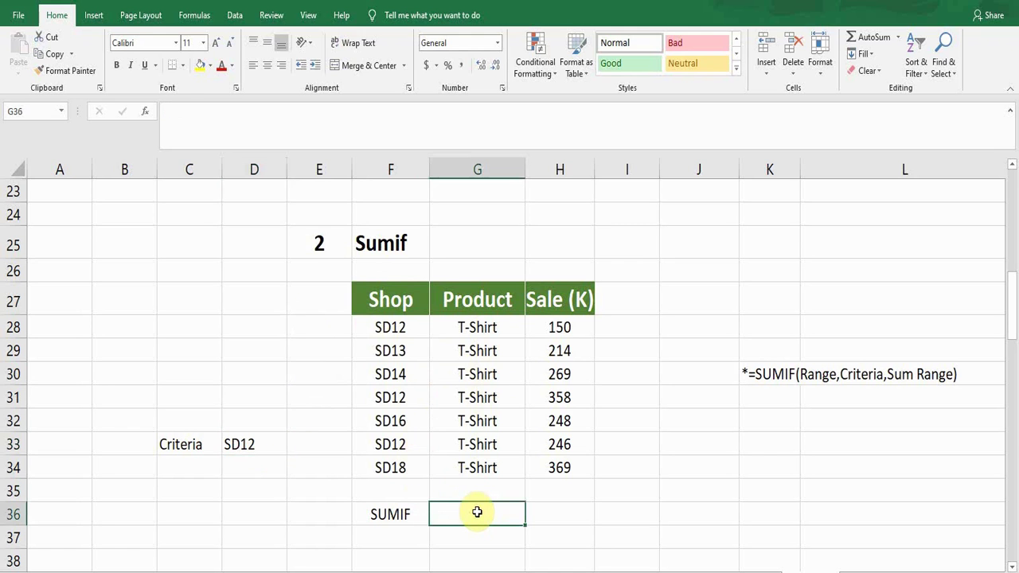
# Step: Begin =SUMIF( in G36 with the Shop codes F28:F34 as the range
pyautogui.write('=')
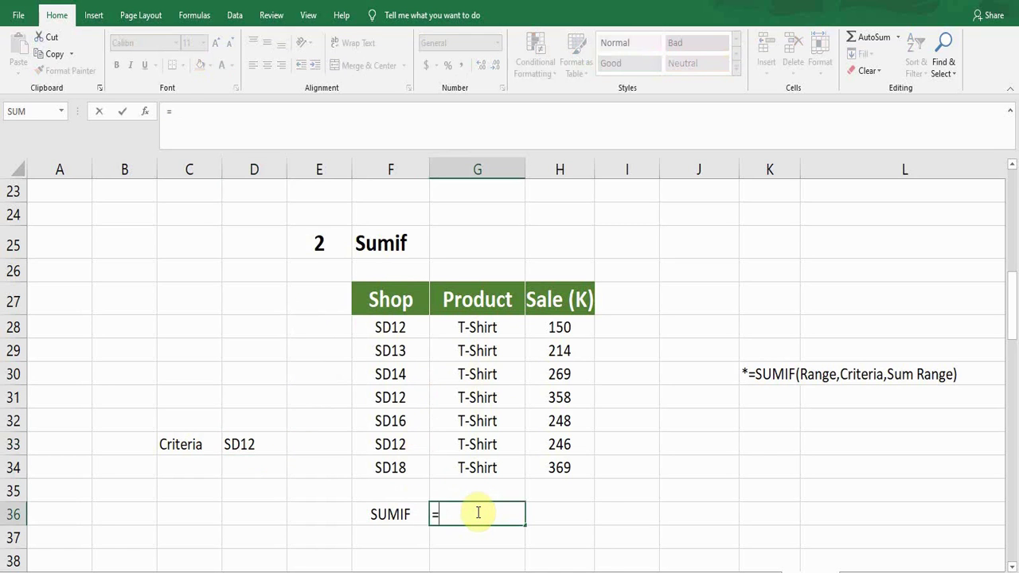
pyautogui.write('sum')
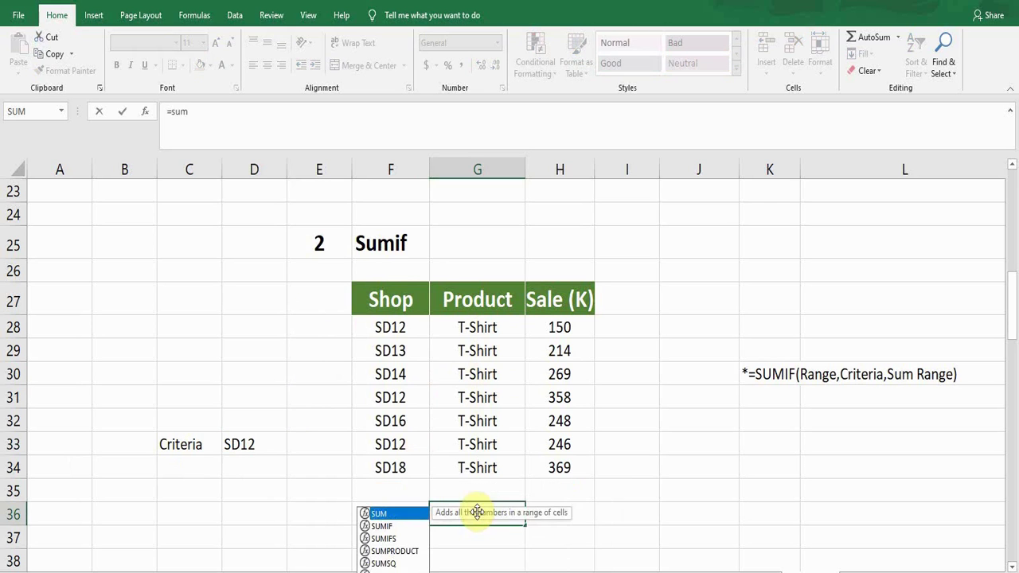
pyautogui.write('if')
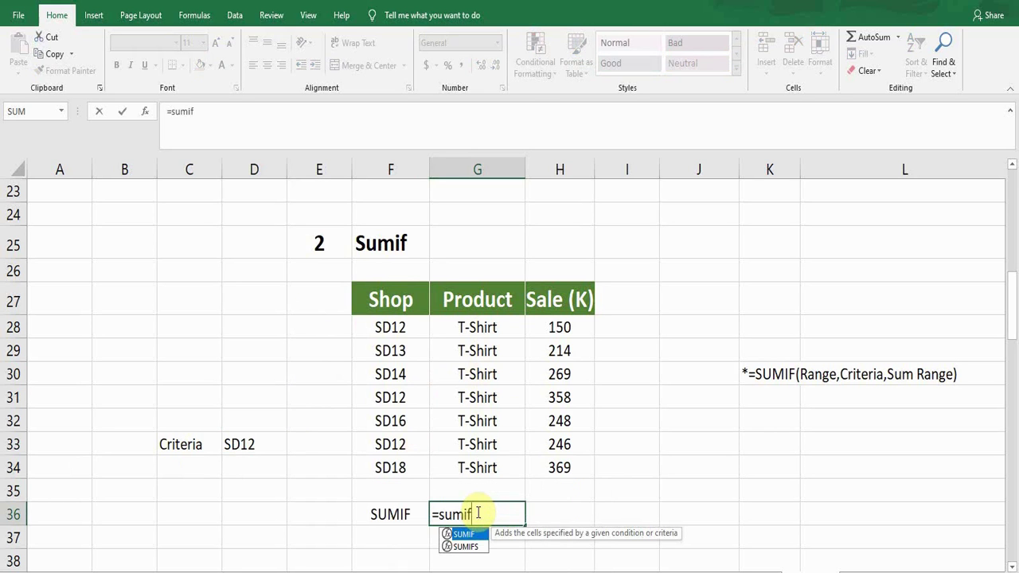
pyautogui.press('Tab')
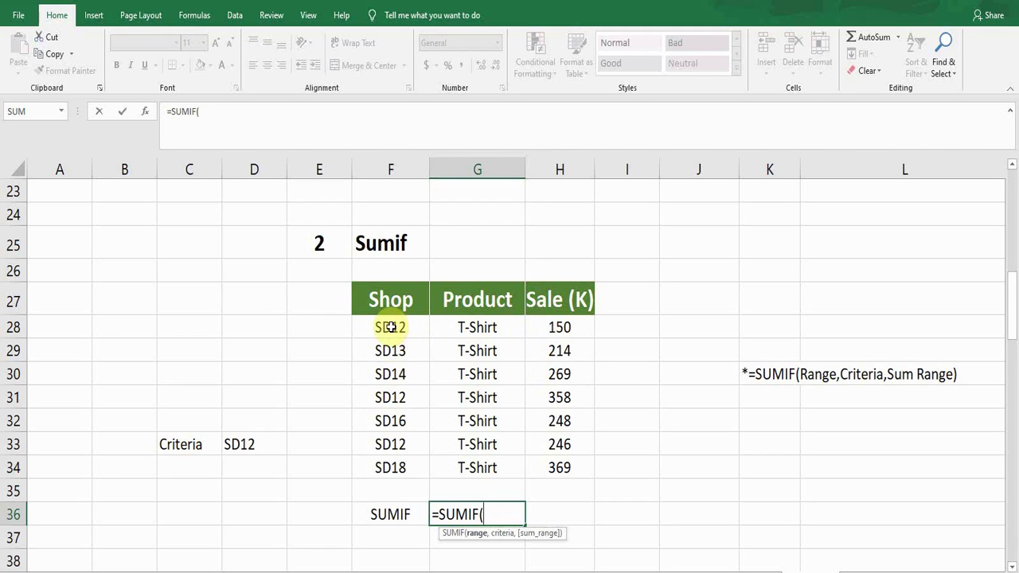
pyautogui.moveTo(390, 327); pyautogui.dragTo(388, 468)
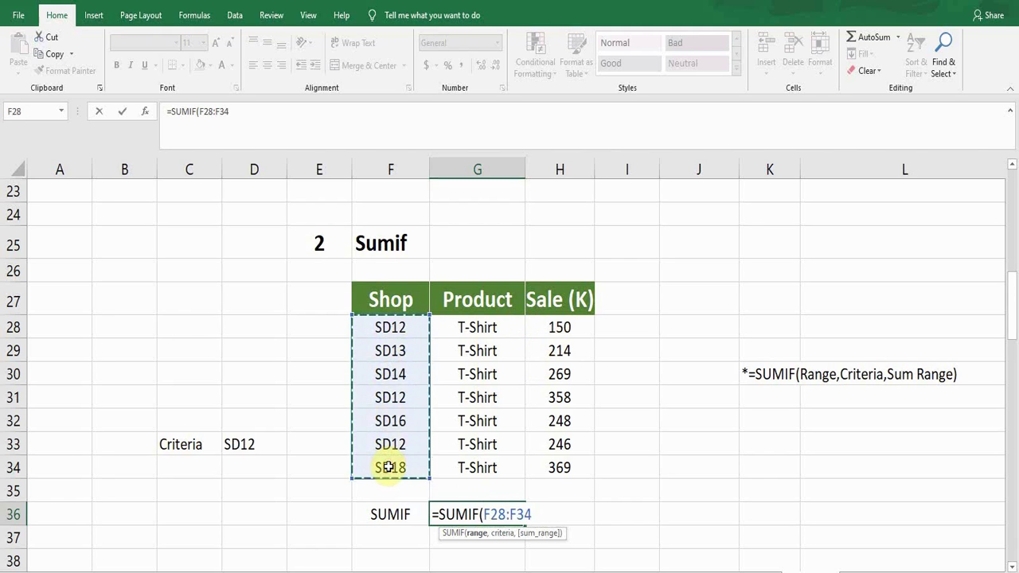
pyautogui.write(',')
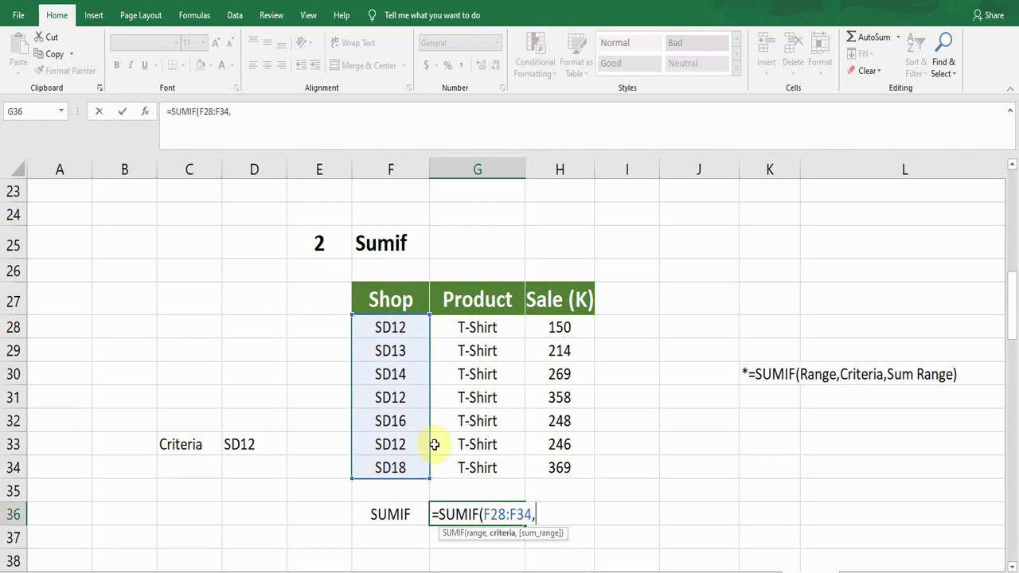
# Step: Complete =SUMIF(F28:F34,$D$33,H28:H34) in G36, returning 754 for shop SD12
pyautogui.click(257, 444)
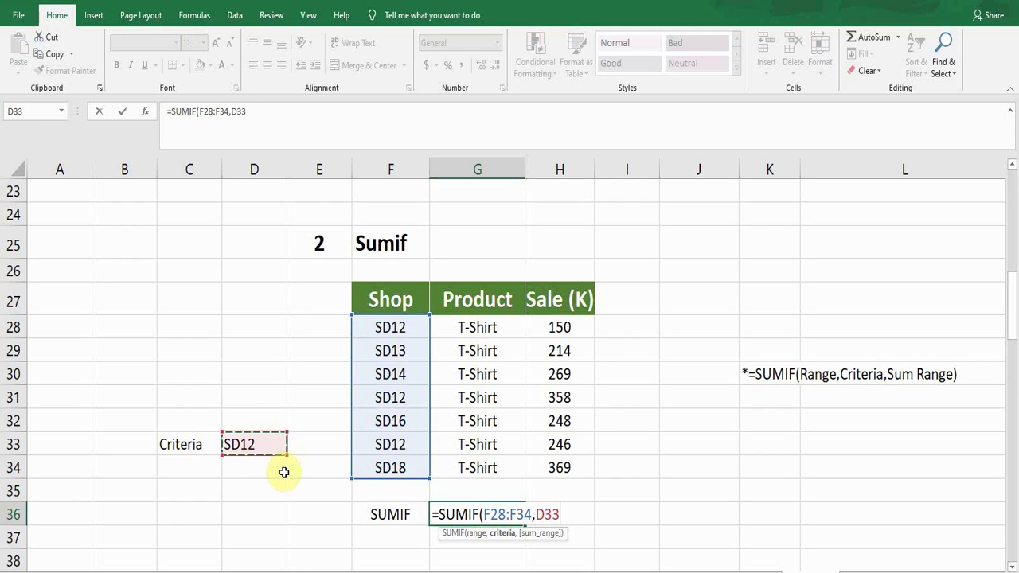
pyautogui.press('F4')
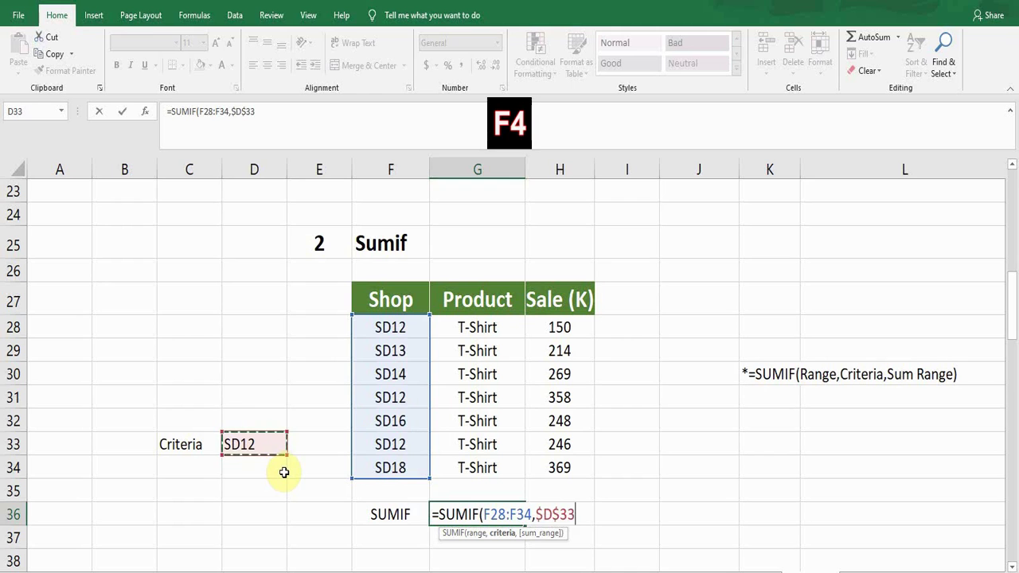
pyautogui.write(',')
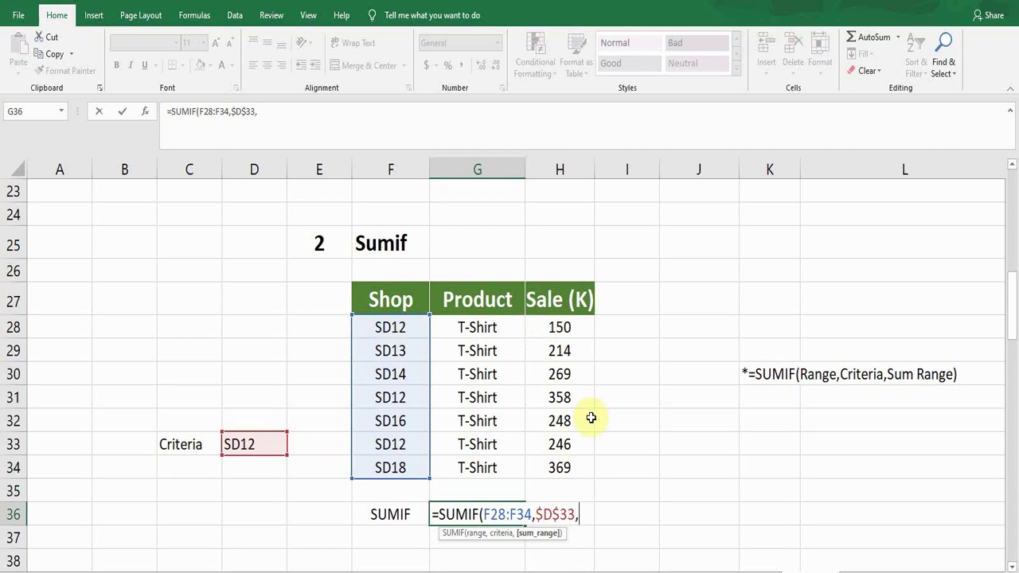
pyautogui.moveTo(562, 327); pyautogui.dragTo(564, 468)
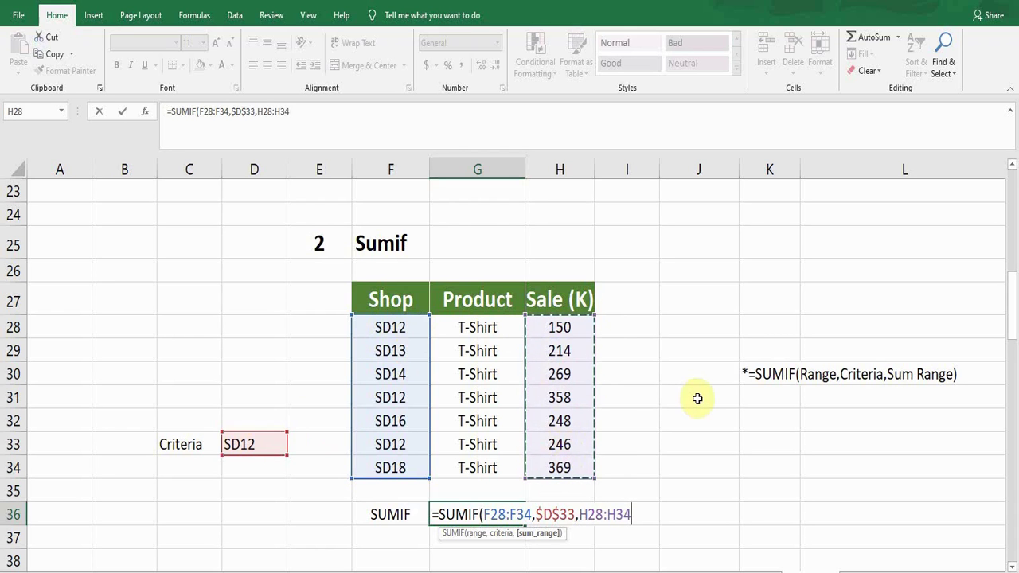
pyautogui.write(')')
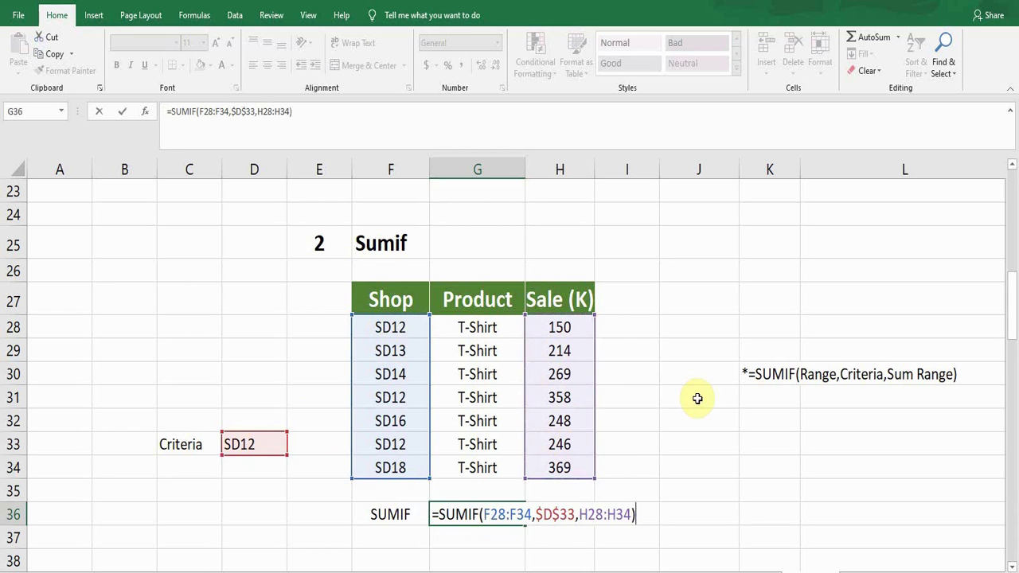
pyautogui.press('Return')
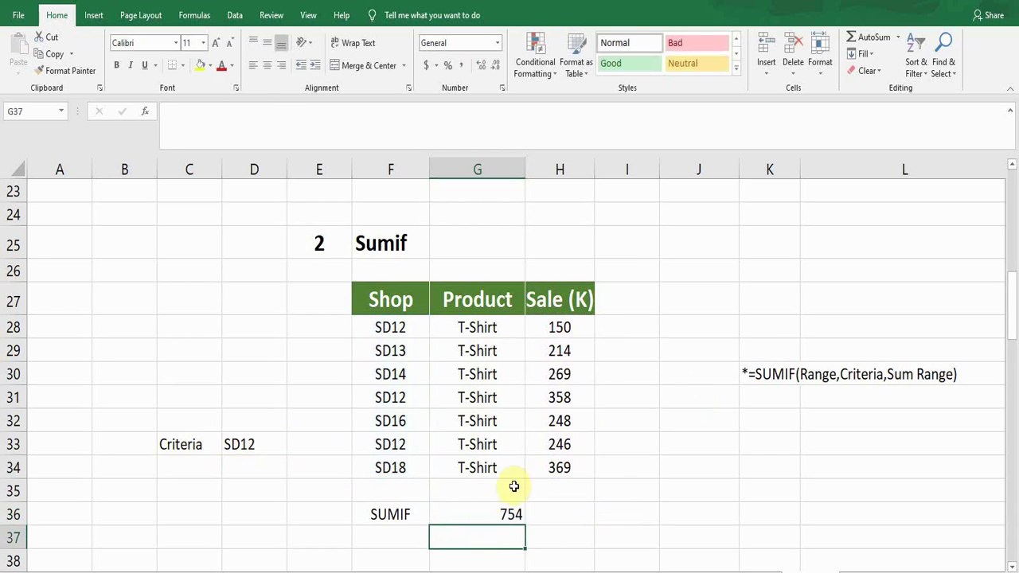
pyautogui.click(488, 511)
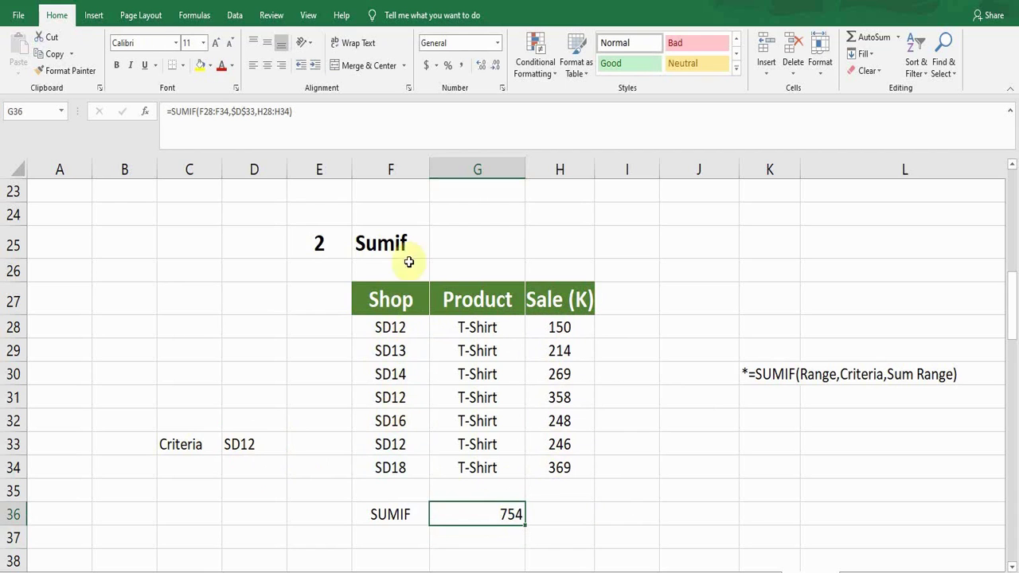
# Step: Inspect the sale value 150, the SUMIF syntax note, and the shop codes in column F
pyautogui.click(566, 328)
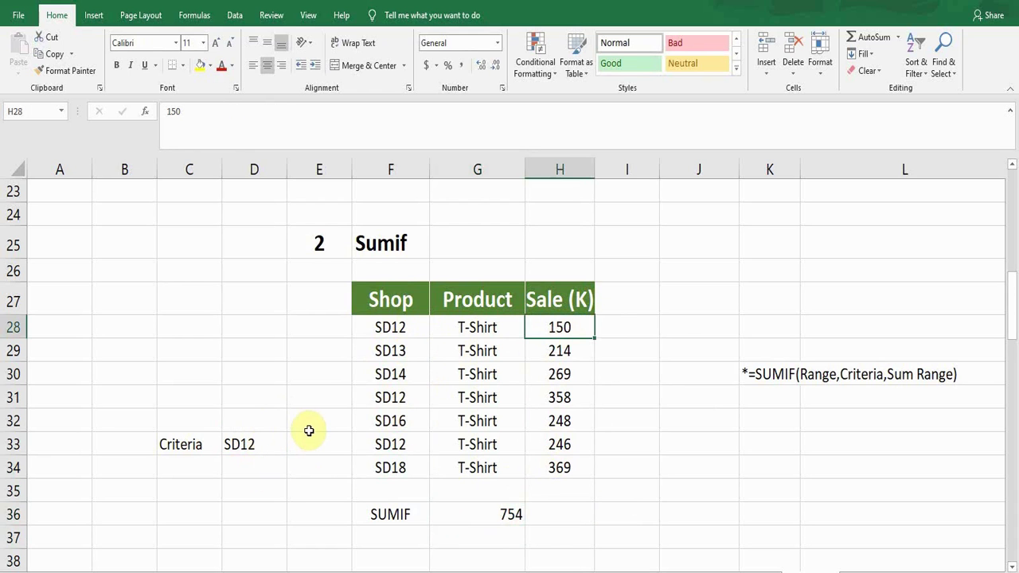
pyautogui.click(761, 381)
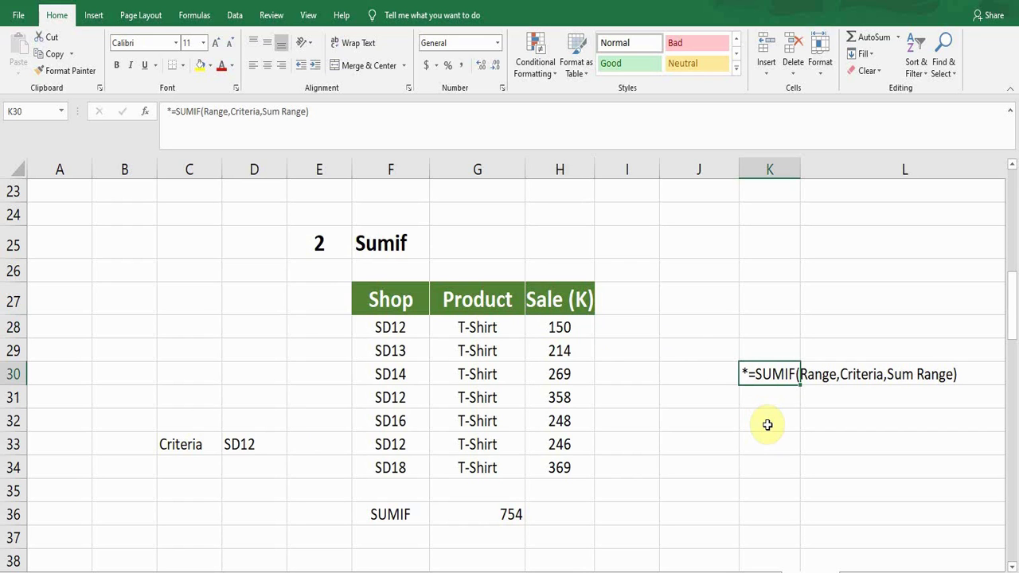
pyautogui.click(404, 375)
pyautogui.press('Return')
pyautogui.press('Return')
pyautogui.press('Return')
pyautogui.press('Return')
pyautogui.press('Return')
pyautogui.press('Return')
pyautogui.press('Return')
pyautogui.press('Return')
pyautogui.press('Return')
pyautogui.press('Return')
pyautogui.press('Return')
pyautogui.press('Return')
pyautogui.press('Return')
pyautogui.press('Return')
pyautogui.press('Return')
pyautogui.press('Return')
pyautogui.press('Return')
pyautogui.press('Return')
pyautogui.press('Return')
pyautogui.press('Return')
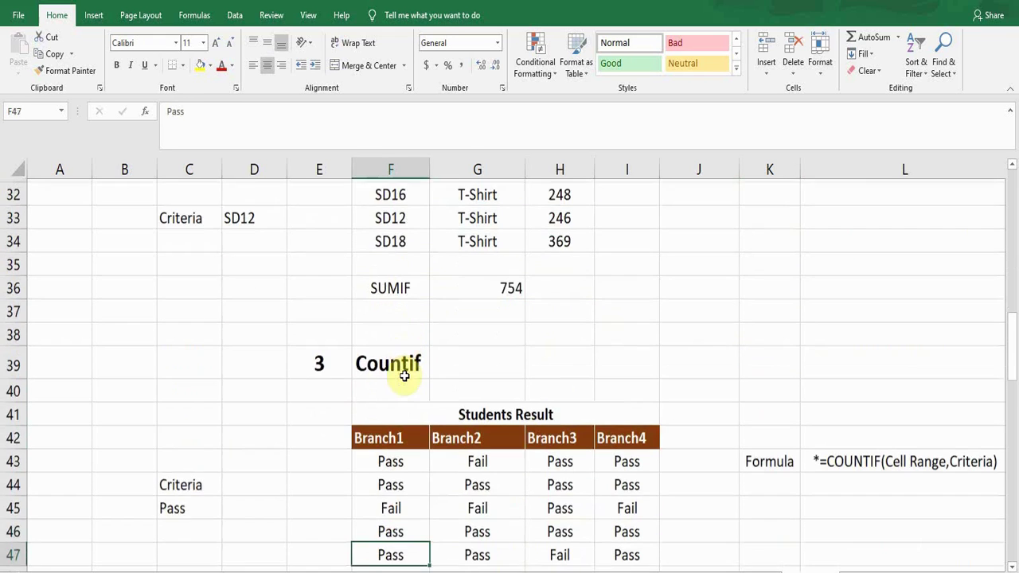
pyautogui.press('Return')
pyautogui.press('Return')
pyautogui.press('Return')
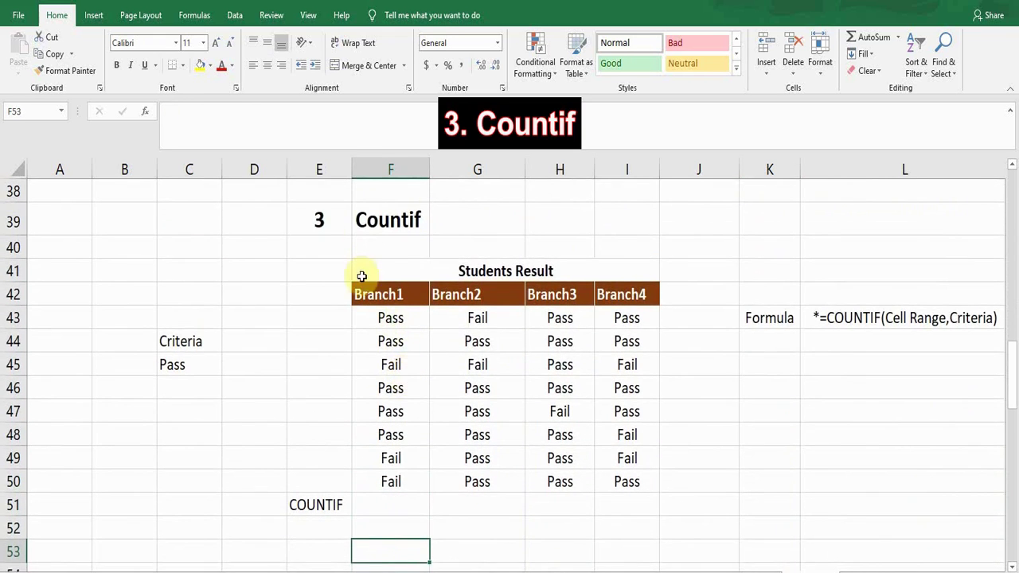
pyautogui.click(321, 226)
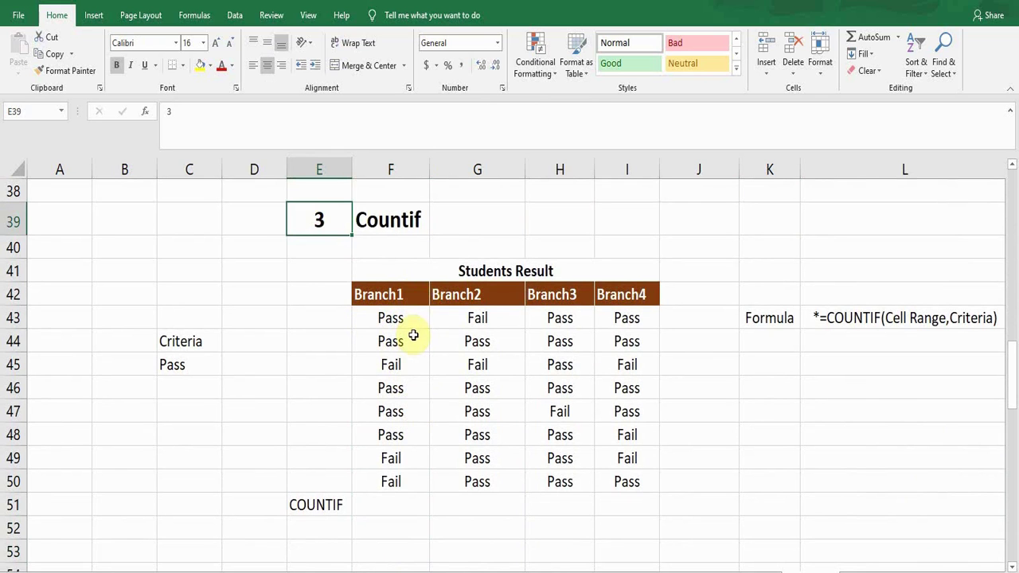
pyautogui.click(388, 505)
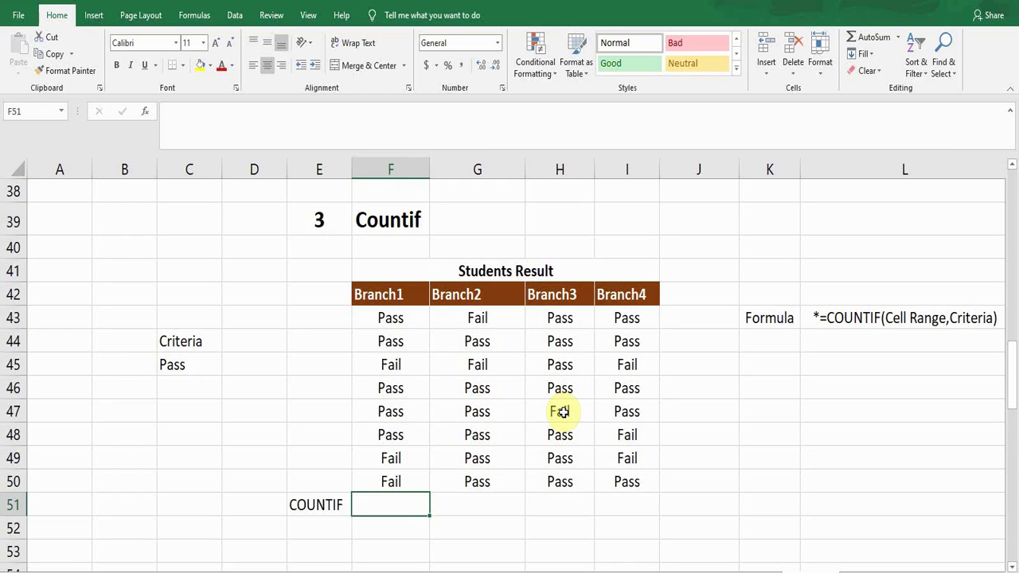
# Step: Enter =COUNTIF(F43:F50,$C$45) in F51, counting 5 Pass results for Branch1
pyautogui.write('=')
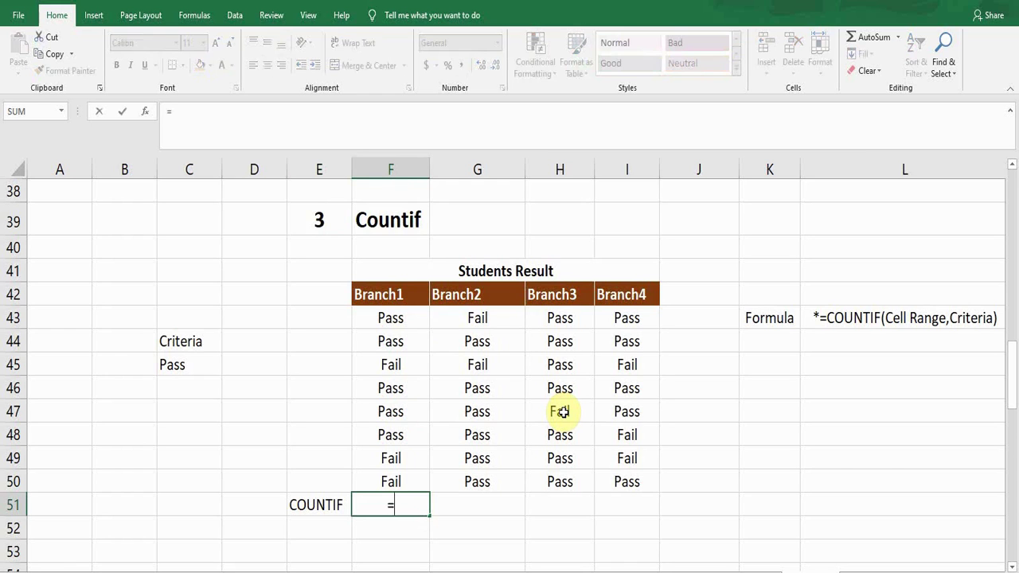
pyautogui.write('count')
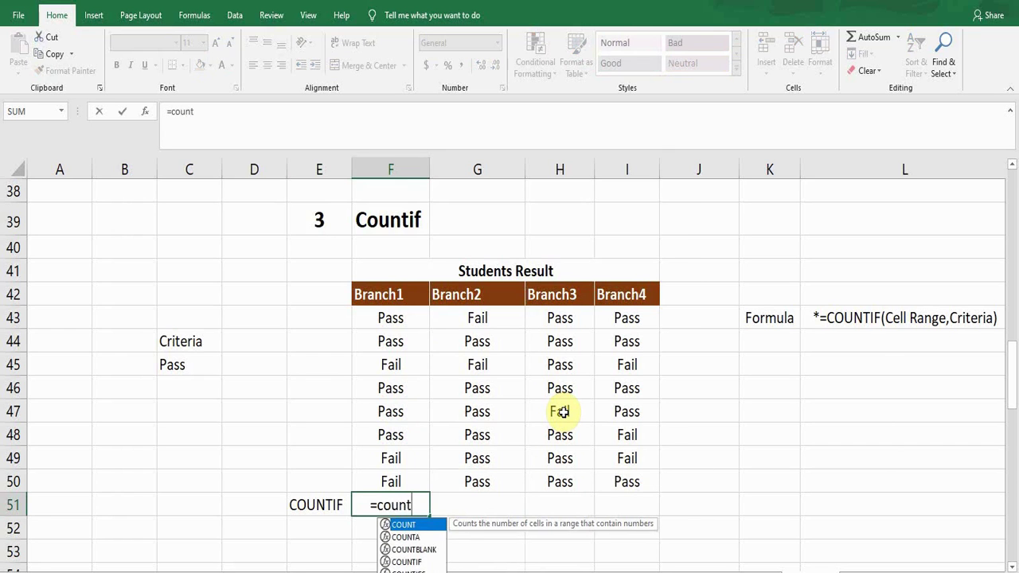
pyautogui.write('if')
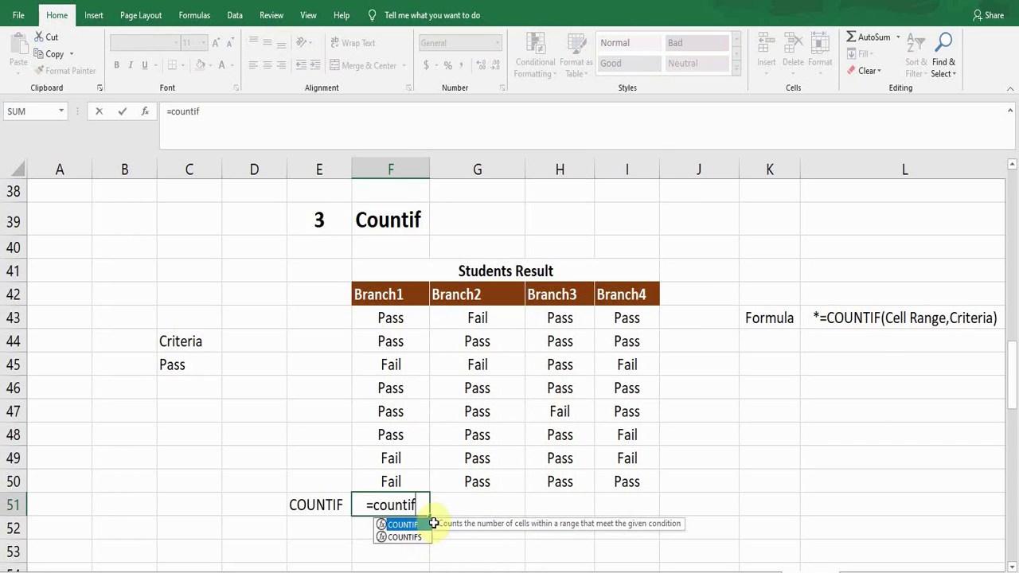
pyautogui.press('Tab')
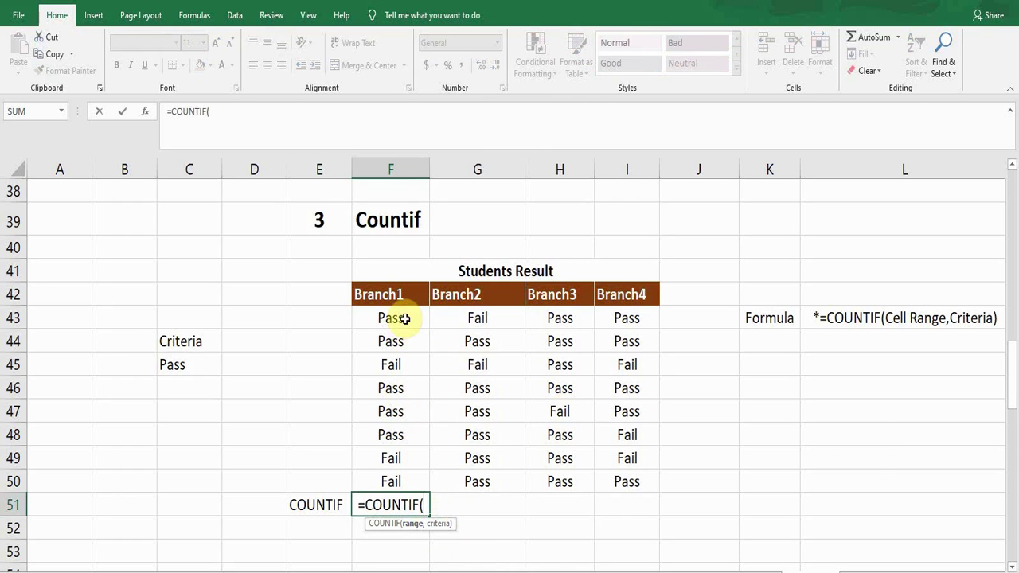
pyautogui.moveTo(405, 318); pyautogui.dragTo(394, 477)
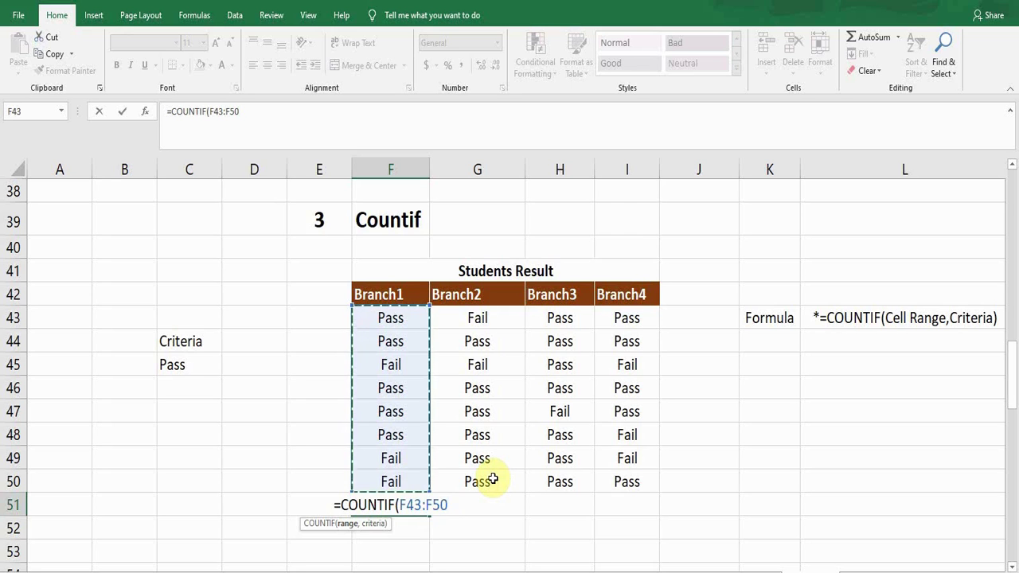
pyautogui.write(',')
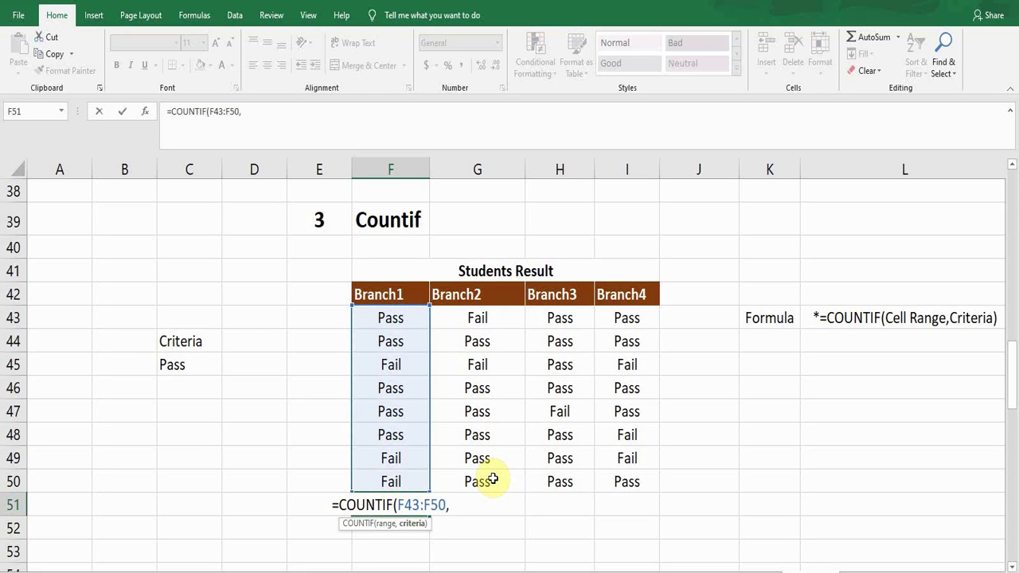
pyautogui.click(196, 365)
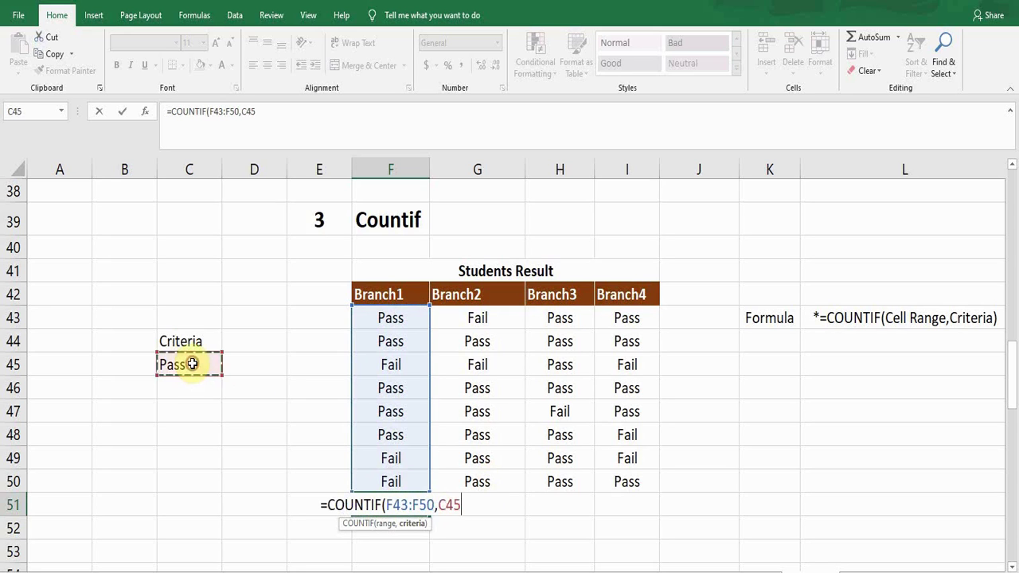
pyautogui.press('F4')
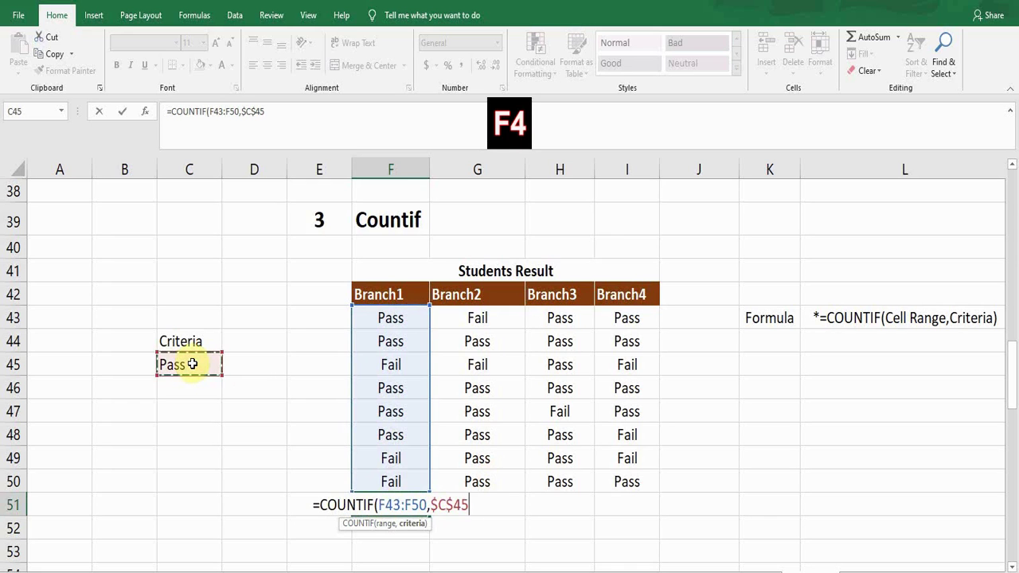
pyautogui.write(')')
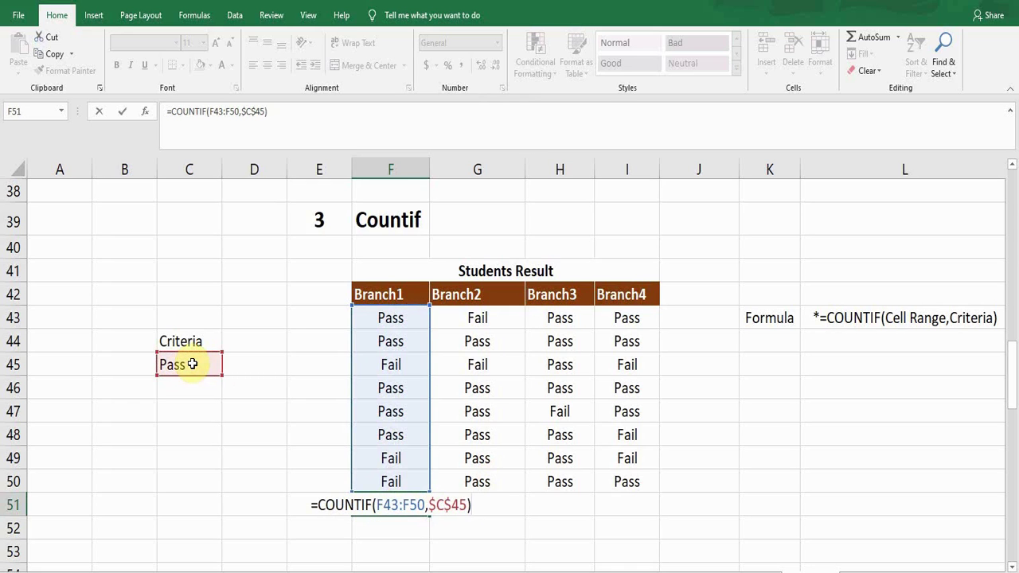
pyautogui.press('Return')
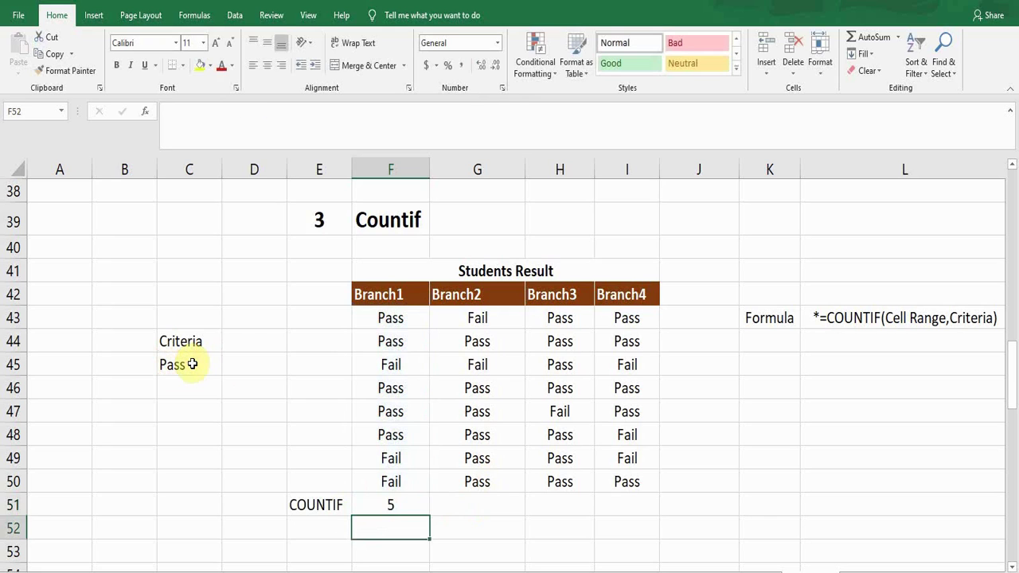
pyautogui.press('Up')
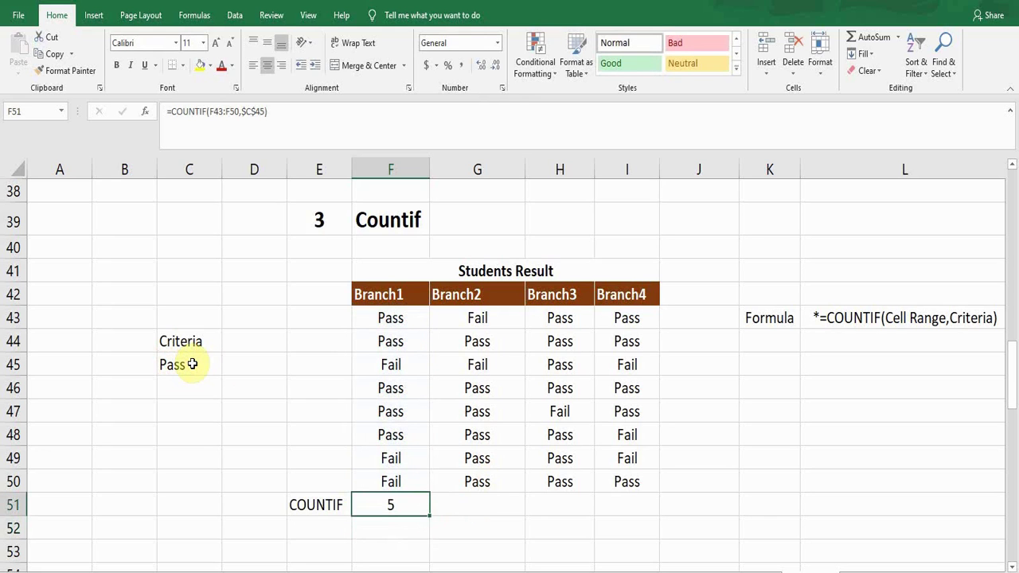
# Step: Review the Branch1 pass/fail results cell by cell
pyautogui.click(402, 320)
pyautogui.click(403, 338)
pyautogui.click(404, 364)
pyautogui.click(402, 387)
pyautogui.click(401, 412)
pyautogui.click(398, 436)
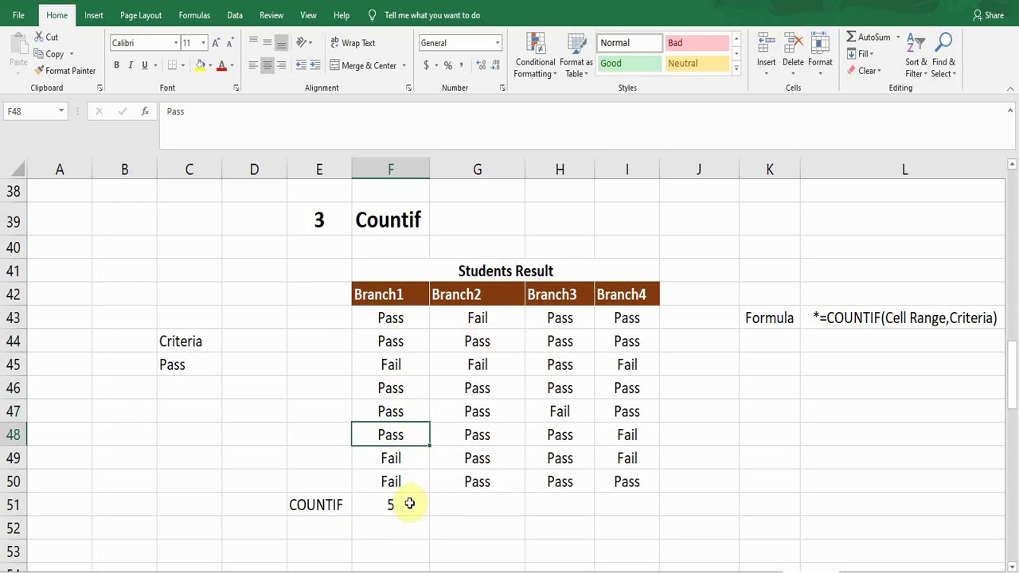
# Step: Copy the COUNTIF formula from F51 across to I51, giving Pass counts 6, 7 and 5 for Branch2–Branch4
pyautogui.click(409, 503)
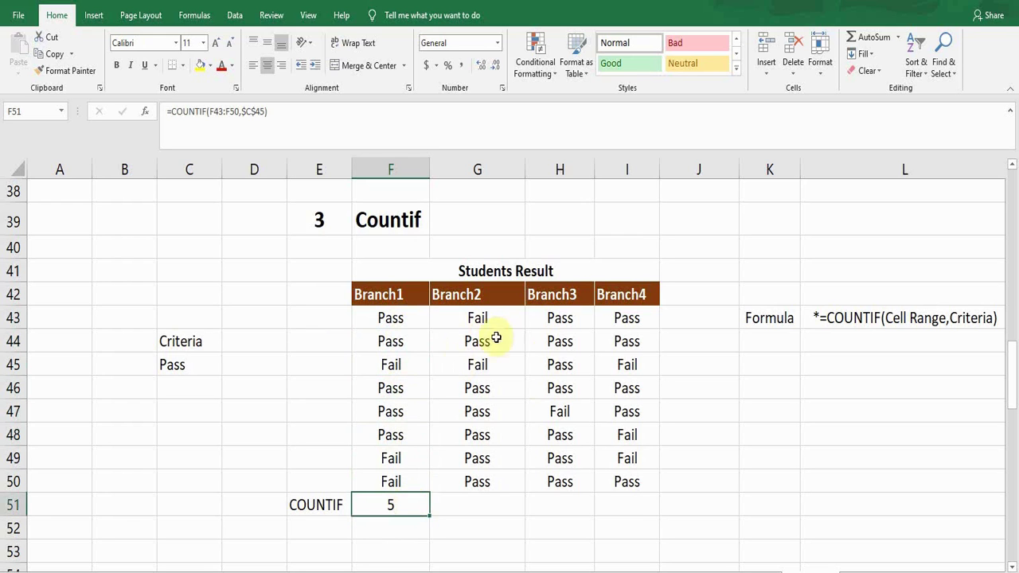
pyautogui.moveTo(430, 517); pyautogui.dragTo(634, 505)
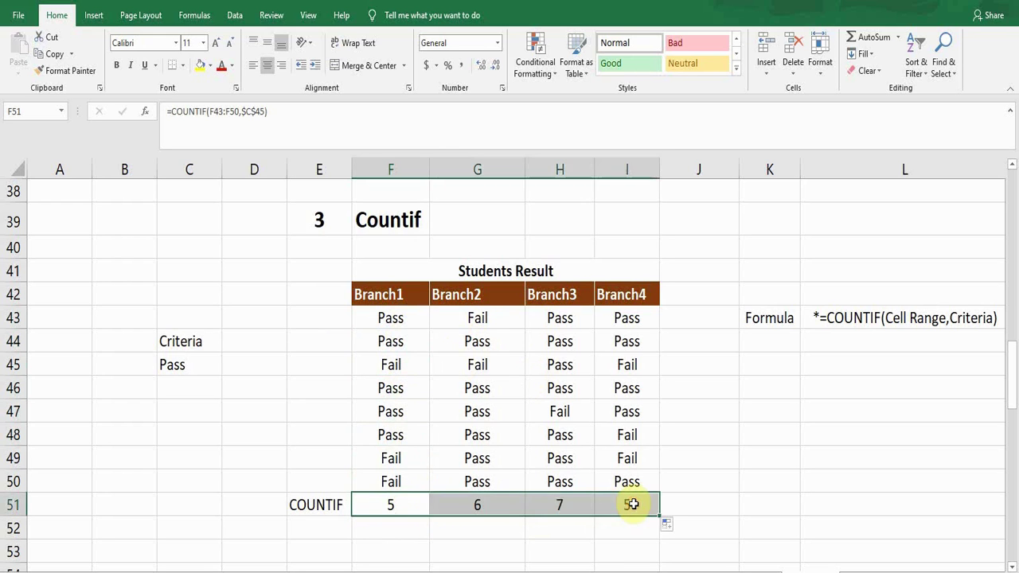
pyautogui.click(482, 507)
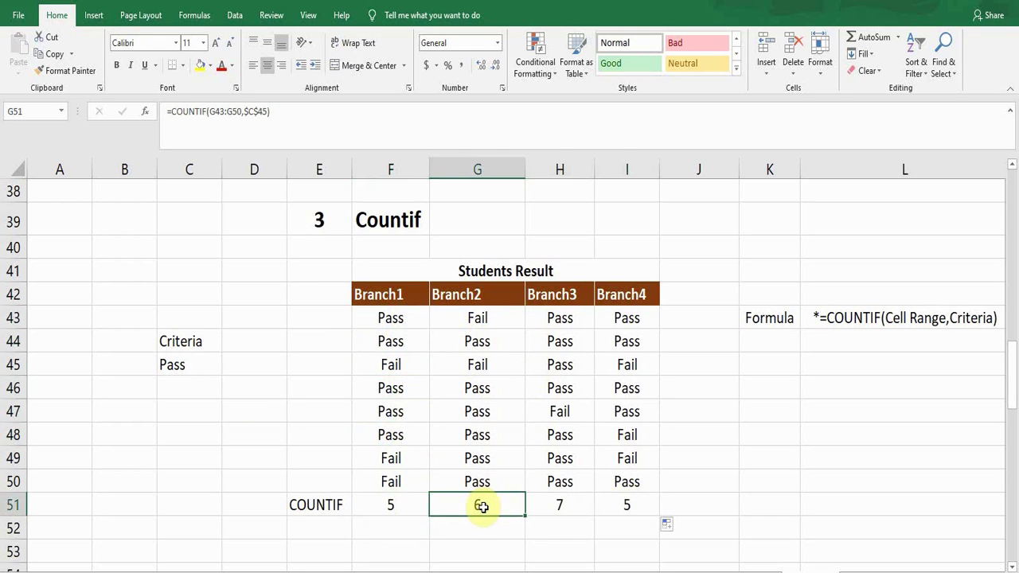
pyautogui.click(196, 370)
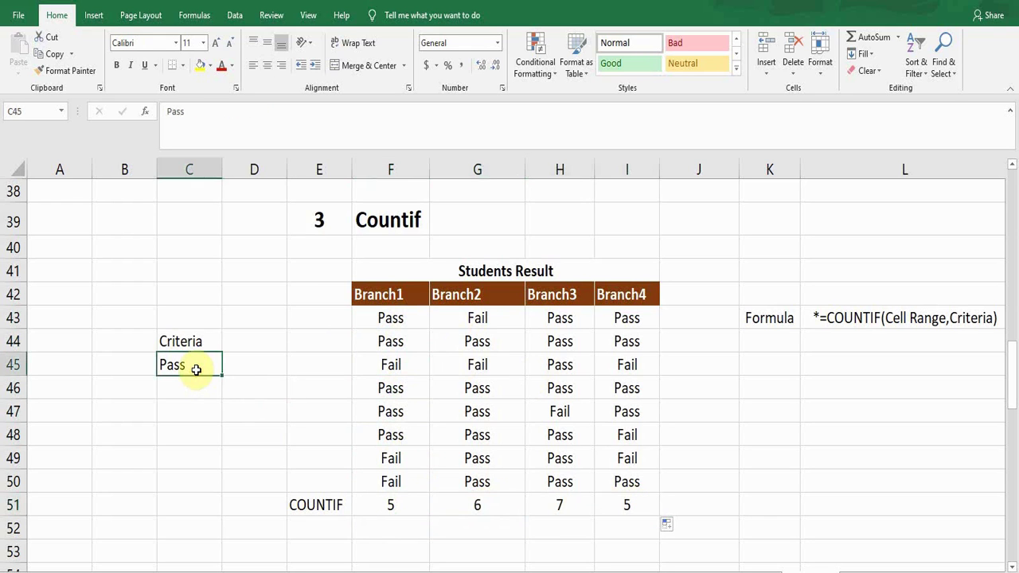
# Step: Change the C45 criterion to Fail so the counts become 3, 2, 1, 3, and review F51's COUNTIF formula
pyautogui.write('Fail')
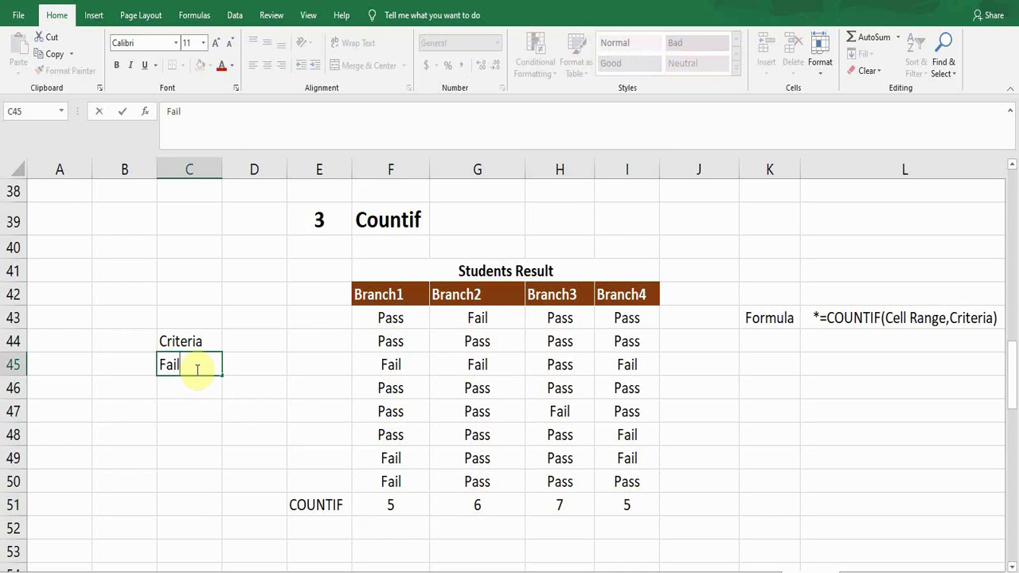
pyautogui.press('Return')
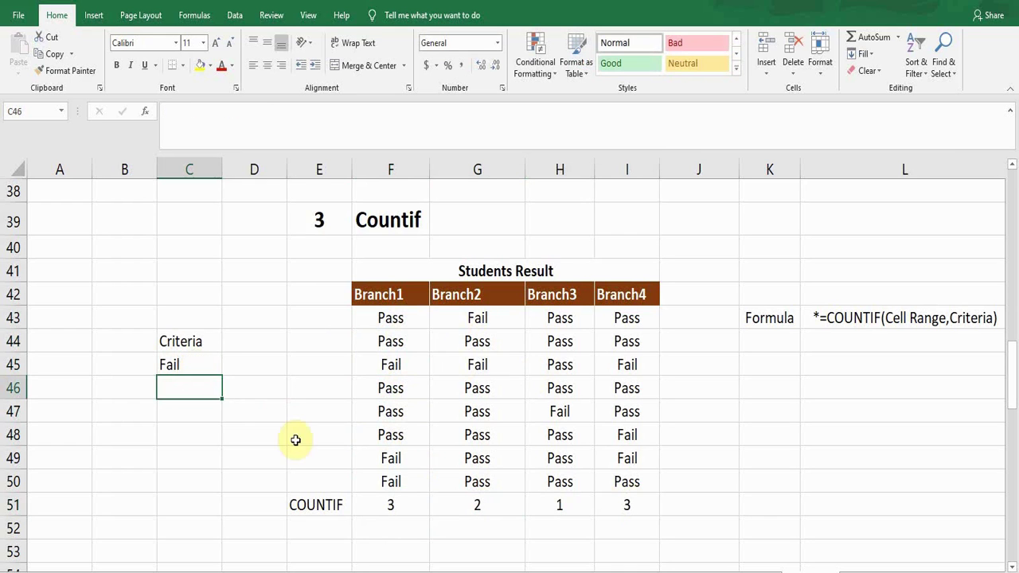
pyautogui.click(391, 505)
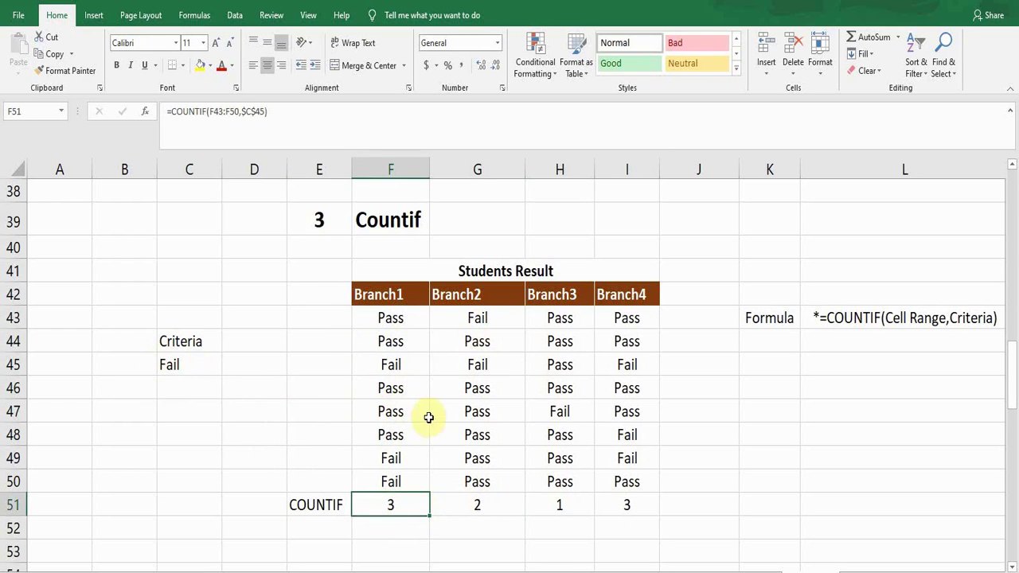
pyautogui.click(774, 315)
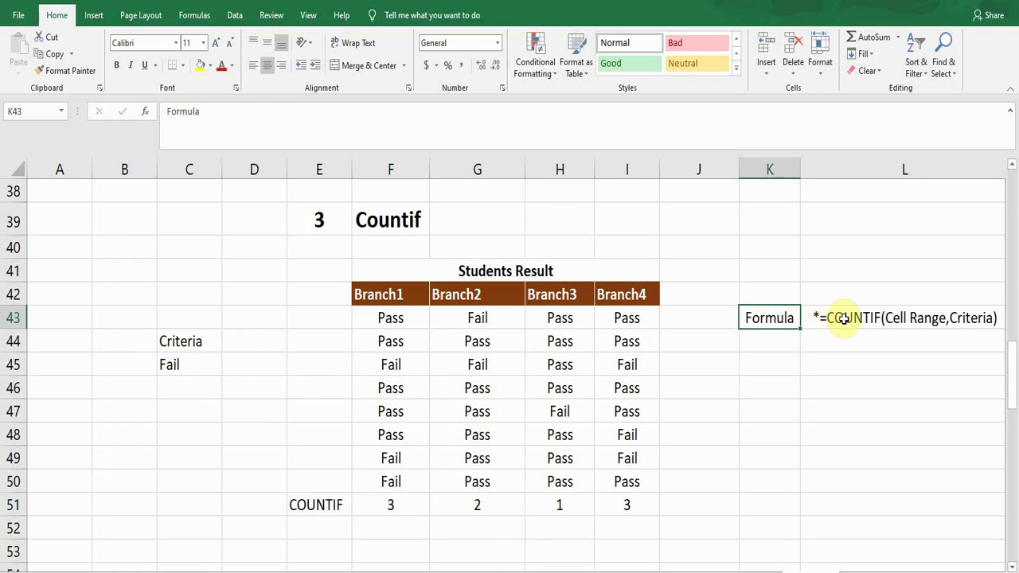
pyautogui.click(386, 350)
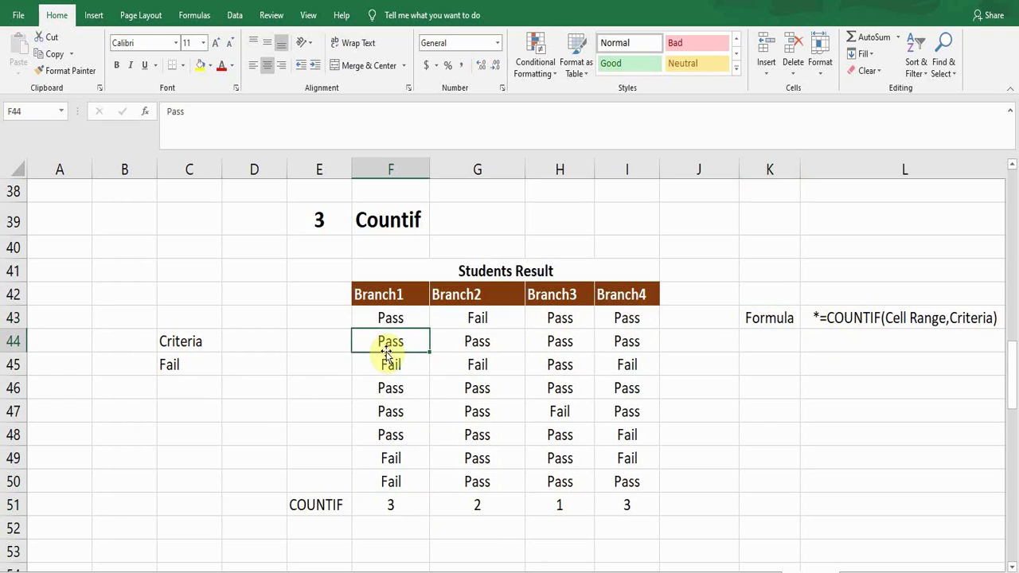
pyautogui.press('Down')
pyautogui.press('Down')
pyautogui.press('Down')
pyautogui.press('Down')
pyautogui.press('Down')
pyautogui.press('Down')
pyautogui.press('Down')
pyautogui.press('Down')
pyautogui.press('Down')
pyautogui.press('Down')
pyautogui.press('Down')
pyautogui.press('Down')
pyautogui.press('Down')
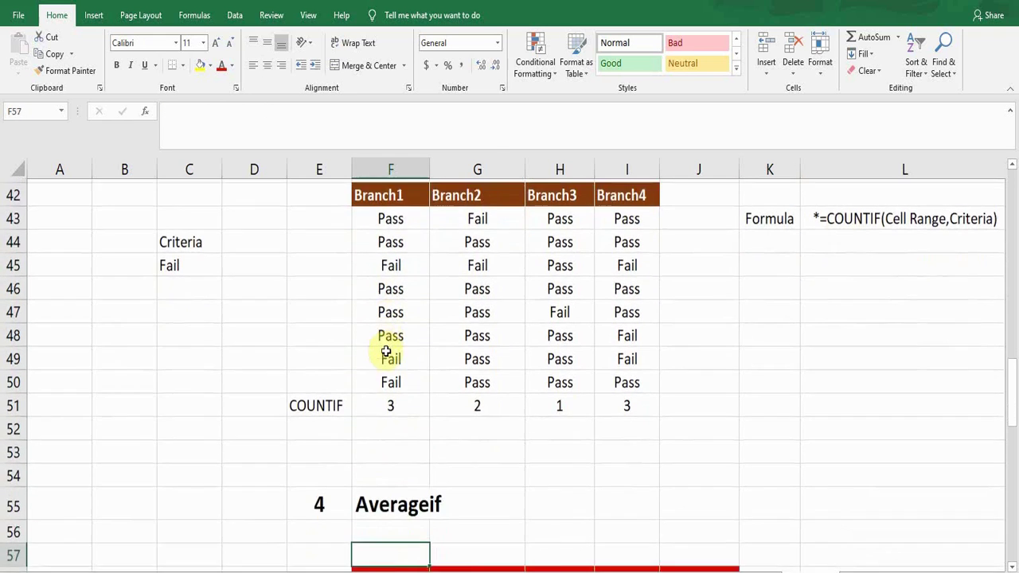
# Step: Scroll down to the Averageif fruit-sales table and select G67 for the result
pyautogui.press('Down')
pyautogui.press('Down')
pyautogui.press('Down')
pyautogui.press('Down')
pyautogui.press('Down')
pyautogui.press('Down')
pyautogui.press('Down')
pyautogui.press('Down')
pyautogui.press('Down')
pyautogui.press('Down')
pyautogui.press('Down')
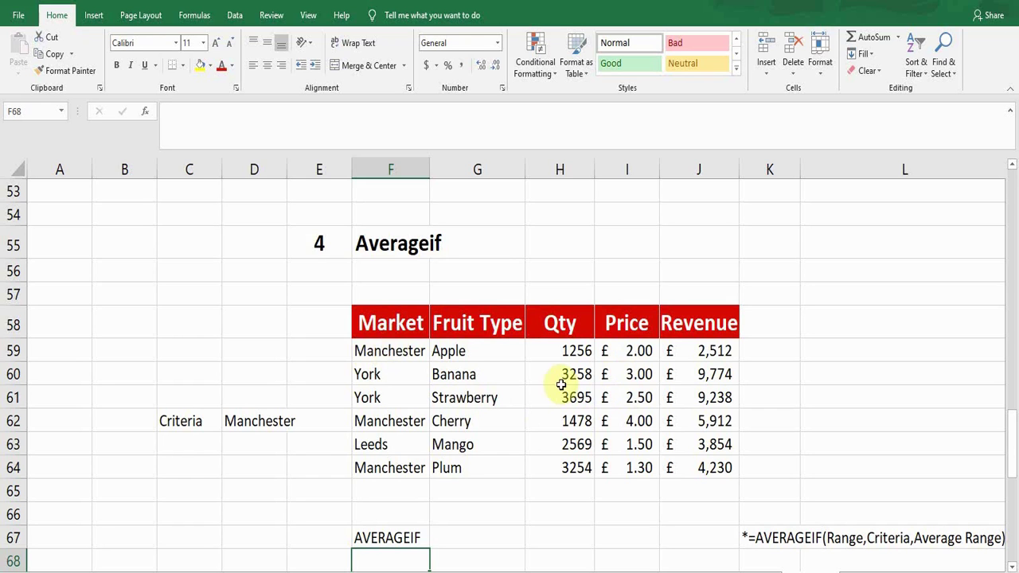
pyautogui.click(462, 534)
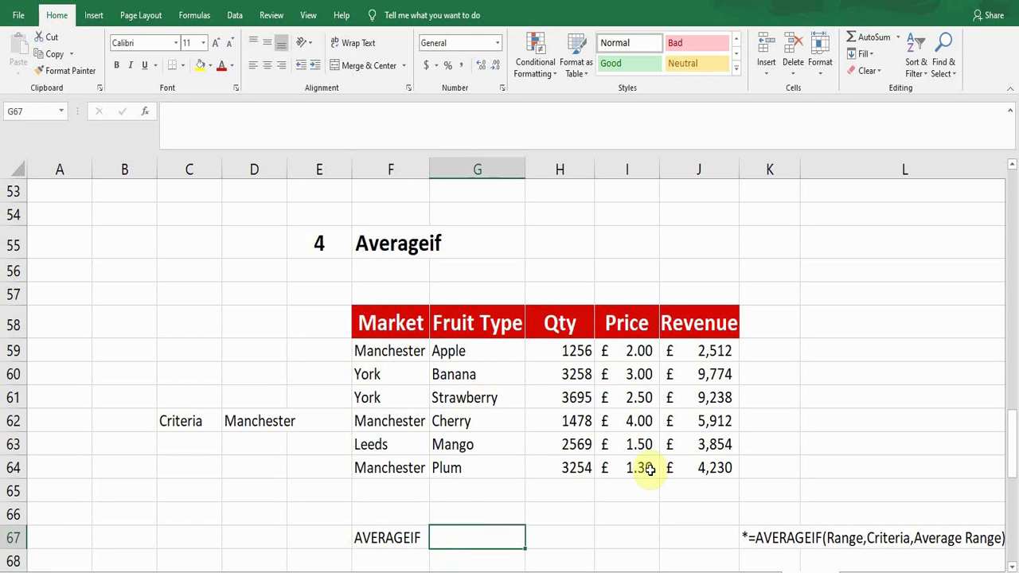
# Step: Enter =AVERAGEIF(F59:F64,$D$62,J59:J64) in G67, returning Manchester's average revenue of 4218.066667
pyautogui.write('=aver')
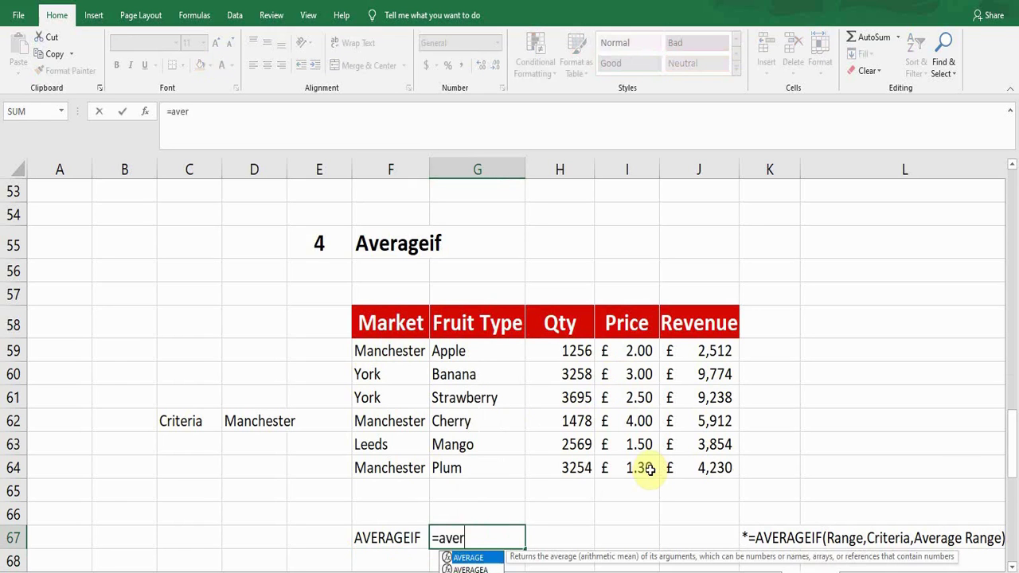
pyautogui.write('ageif')
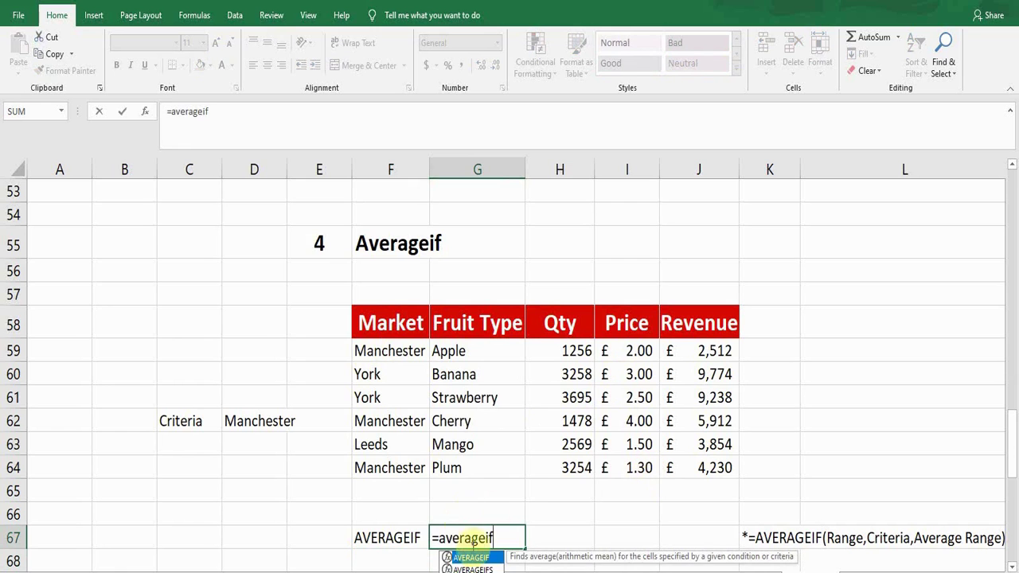
pyautogui.press('Tab')
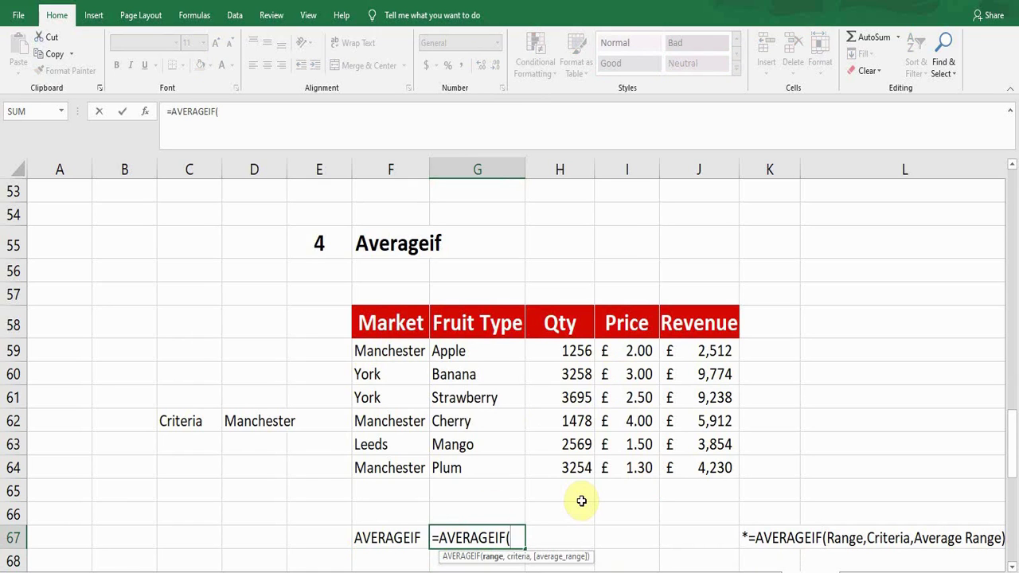
pyautogui.click(389, 348)
pyautogui.moveTo(389, 348); pyautogui.dragTo(380, 470)
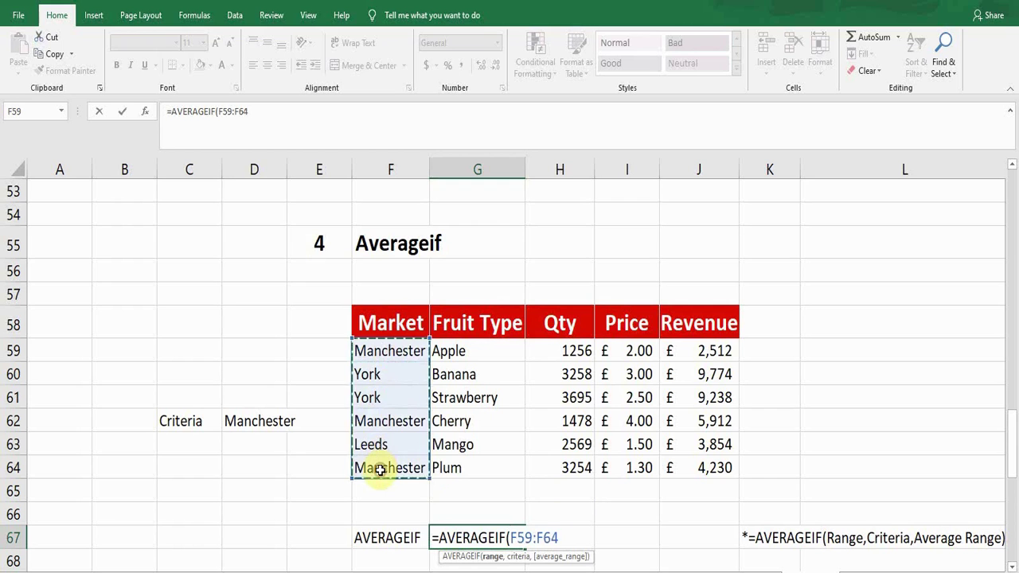
pyautogui.write(',')
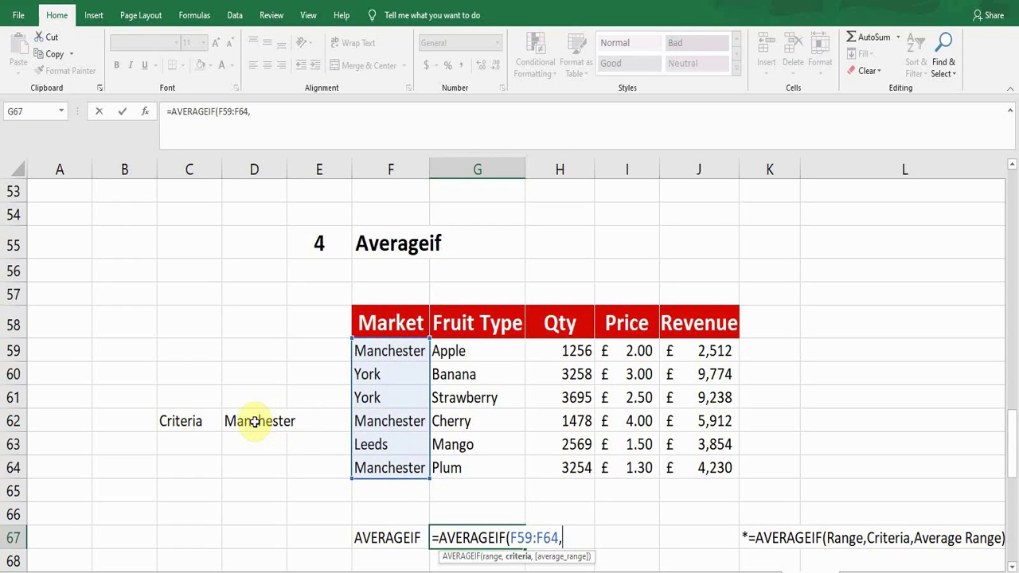
pyautogui.click(254, 422)
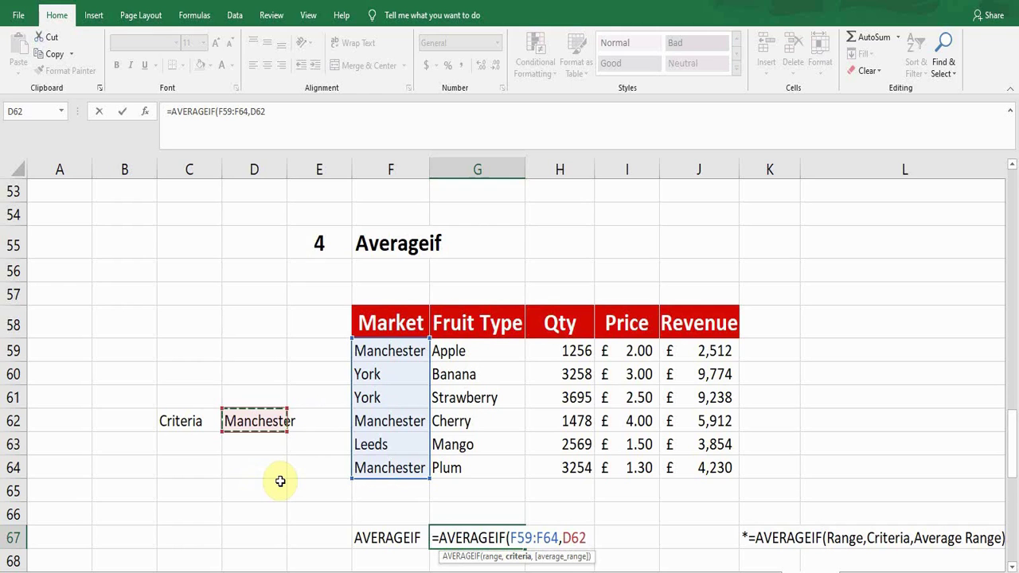
pyautogui.press('F4')
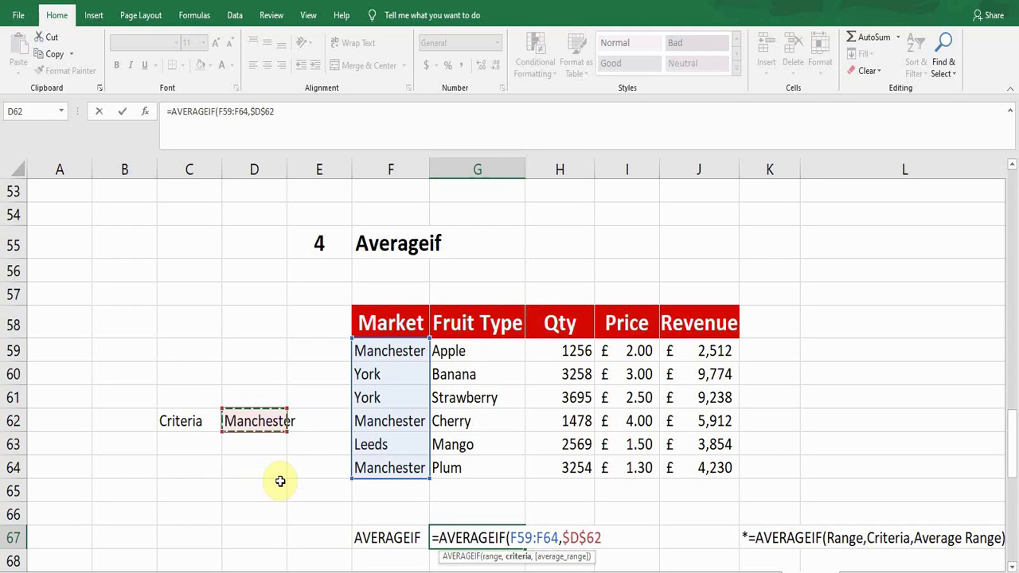
pyautogui.write(',')
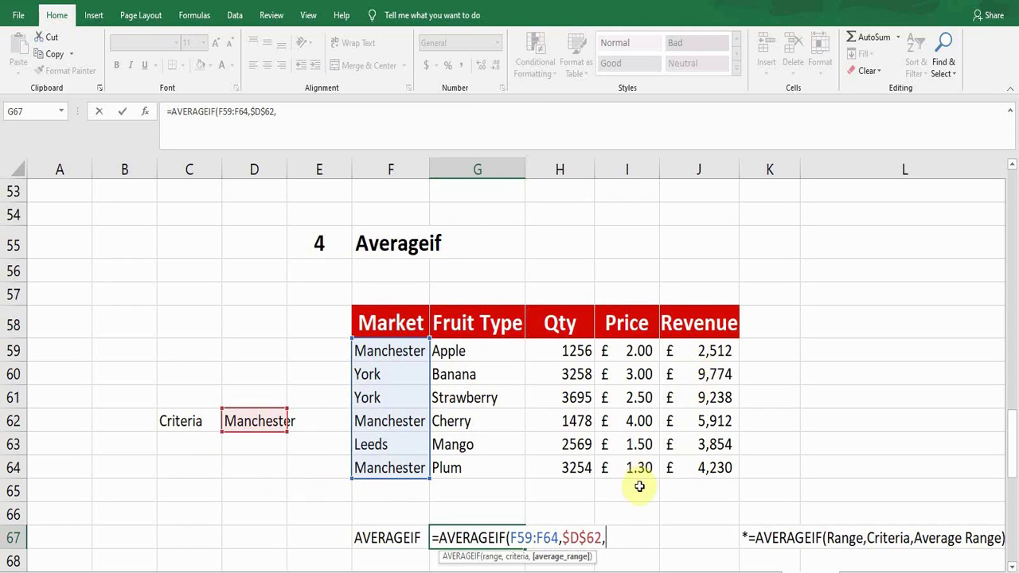
pyautogui.moveTo(696, 353); pyautogui.dragTo(700, 465)
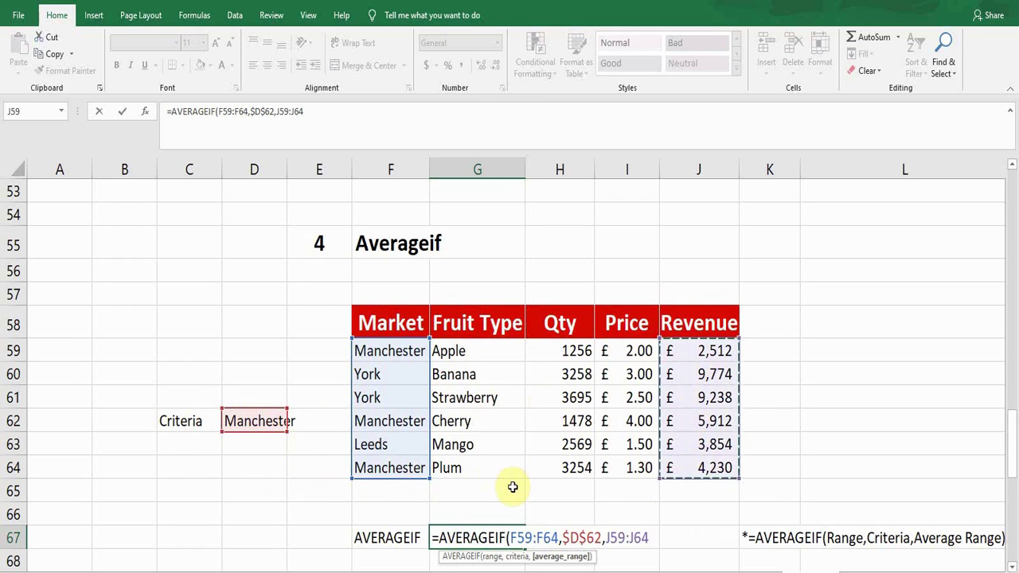
pyautogui.write(')')
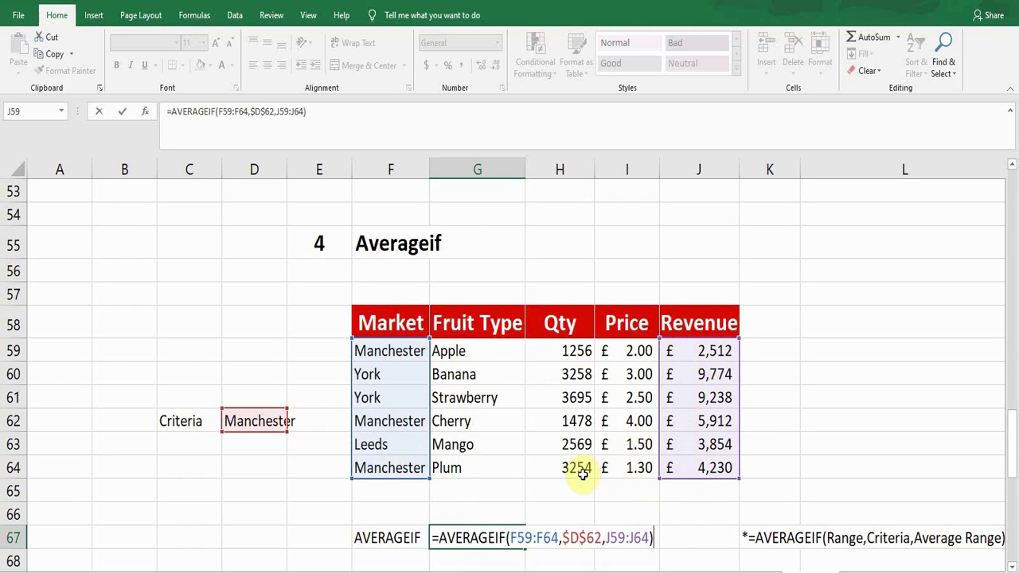
pyautogui.press('Return')
pyautogui.press('Up')
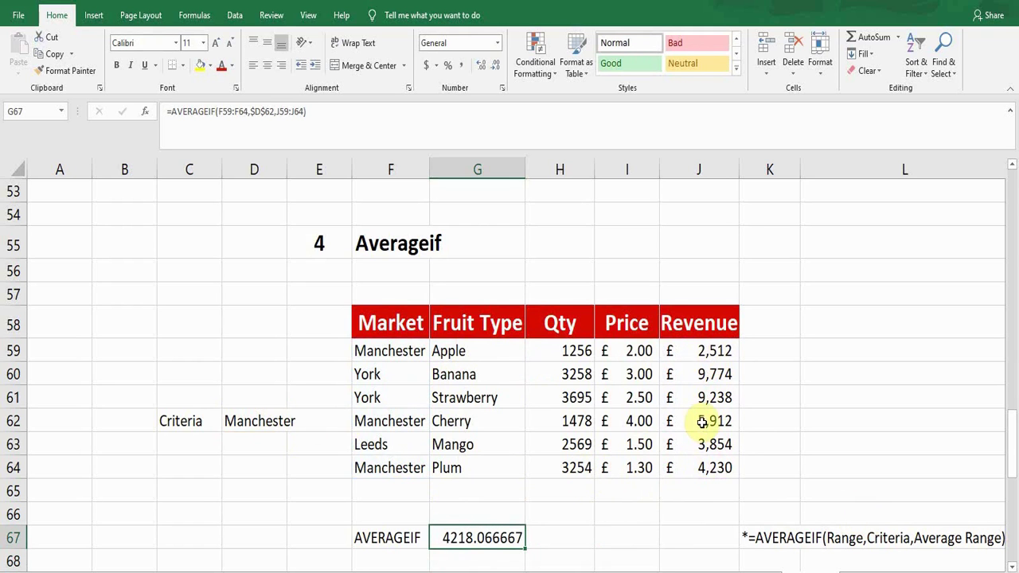
pyautogui.click(760, 537)
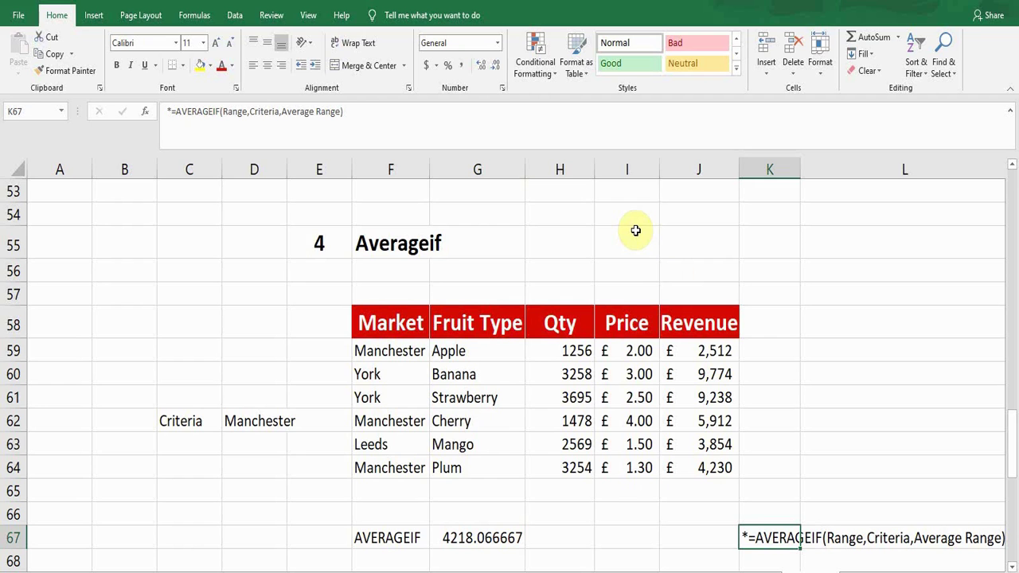
# Step: Move down from F66 to the Min-Max Sale Summary table's empty MIN and MAX rows
pyautogui.click(384, 519)
pyautogui.press('Down')
pyautogui.press('Down')
pyautogui.press('Down')
pyautogui.press('Down')
pyautogui.press('Down')
pyautogui.press('Down')
pyautogui.press('Down')
pyautogui.press('Down')
pyautogui.press('Down')
pyautogui.press('Down')
pyautogui.press('Down')
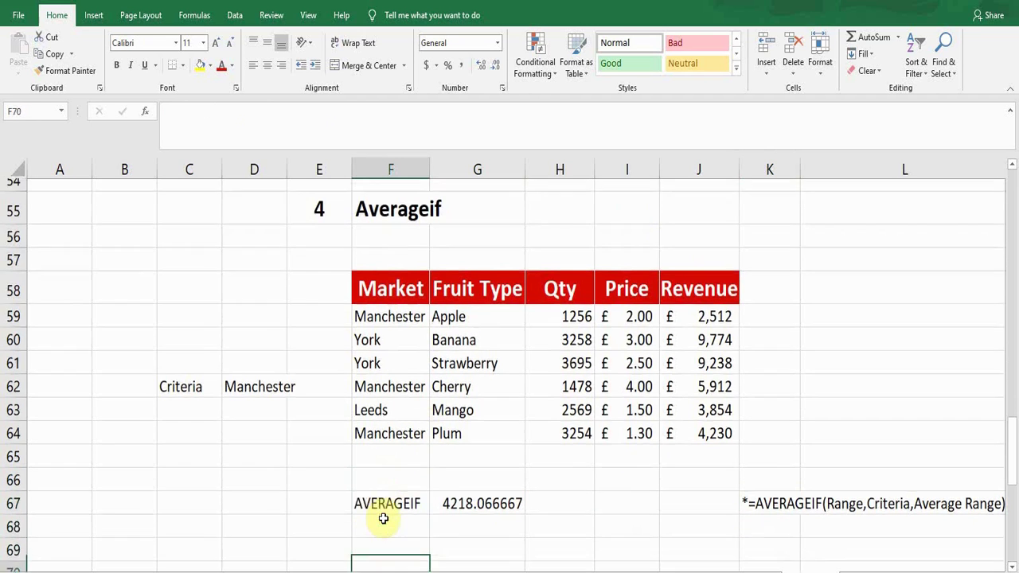
pyautogui.press('Down')
pyautogui.press('Down')
pyautogui.press('Down')
pyautogui.press('Down')
pyautogui.press('Down')
pyautogui.press('Down')
pyautogui.press('Down')
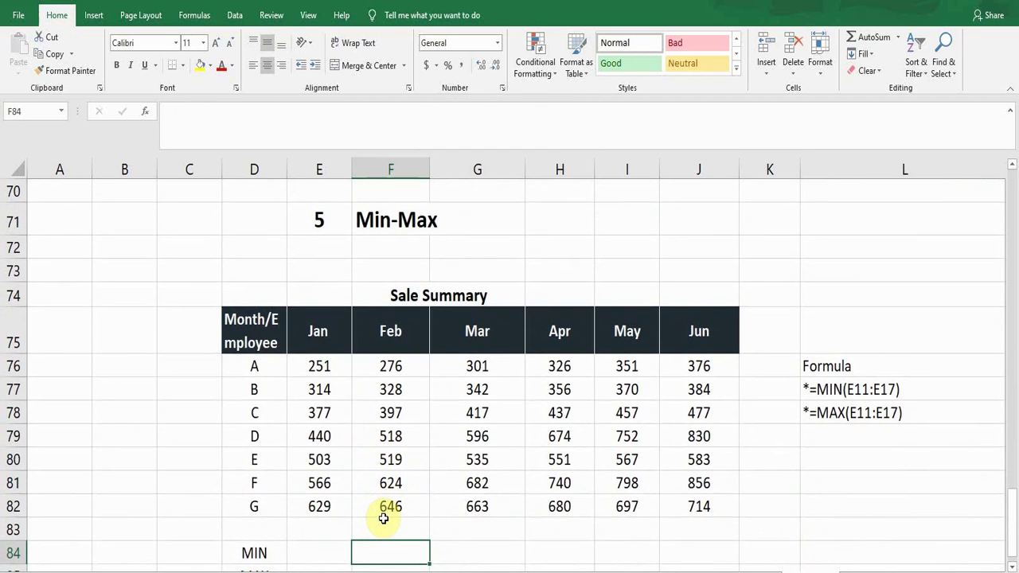
pyautogui.press('Down')
# Step: Enter =MIN(E76:E82) in E84 and fill it across to J84, giving 251 through 376
pyautogui.press('Up')
pyautogui.press('Left')
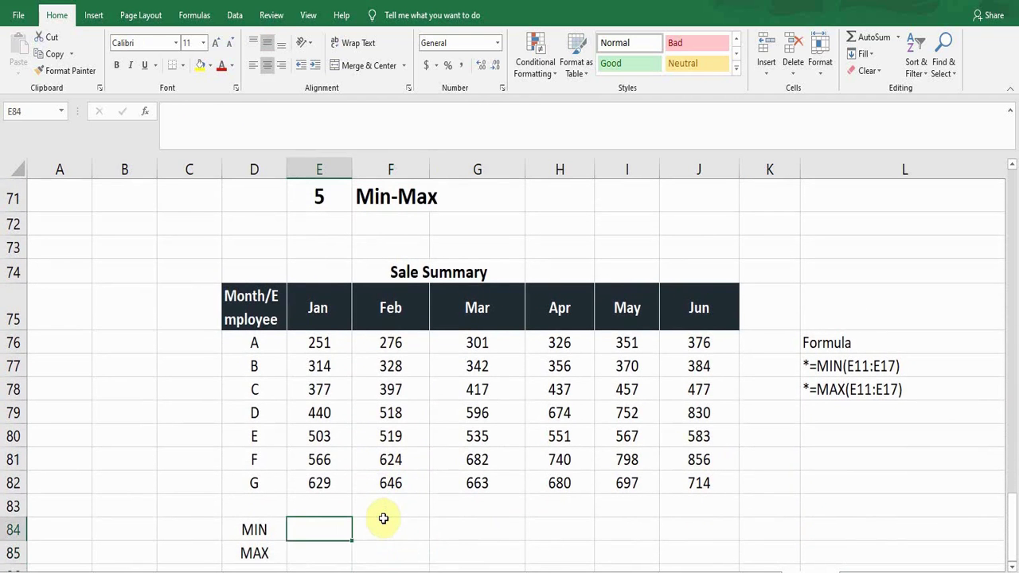
pyautogui.write('=min')
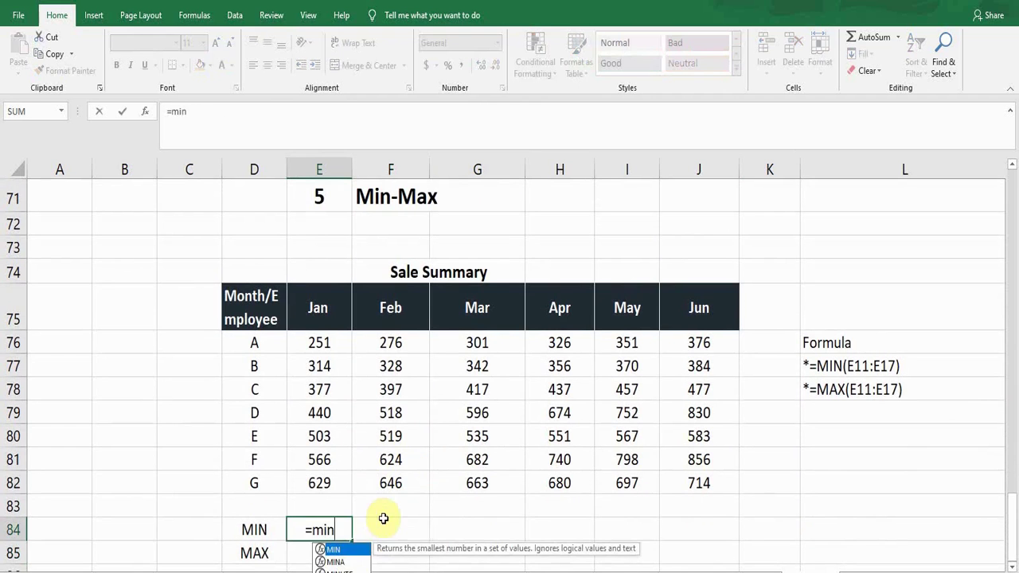
pyautogui.press('Tab')
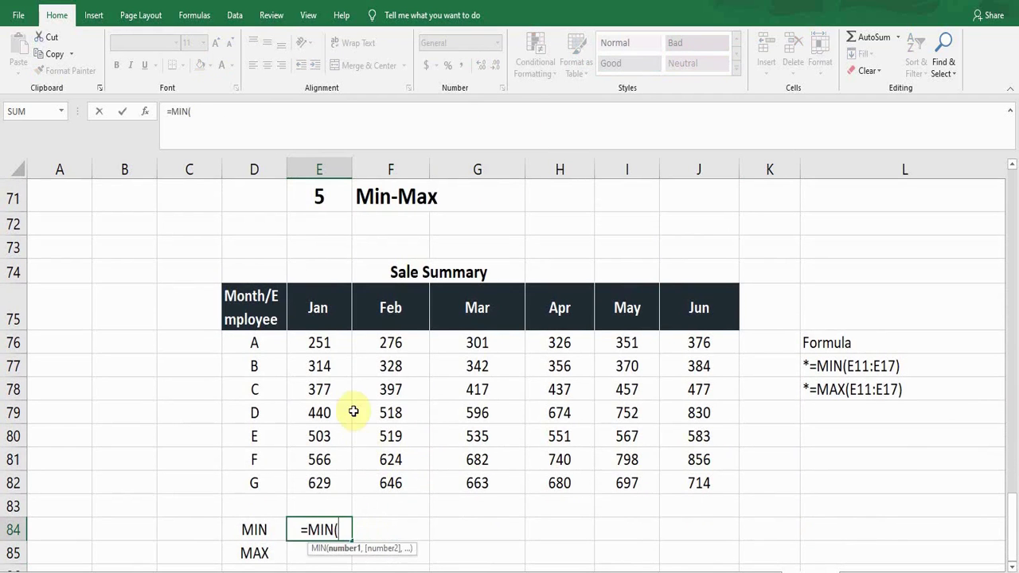
pyautogui.moveTo(320, 343); pyautogui.dragTo(317, 476)
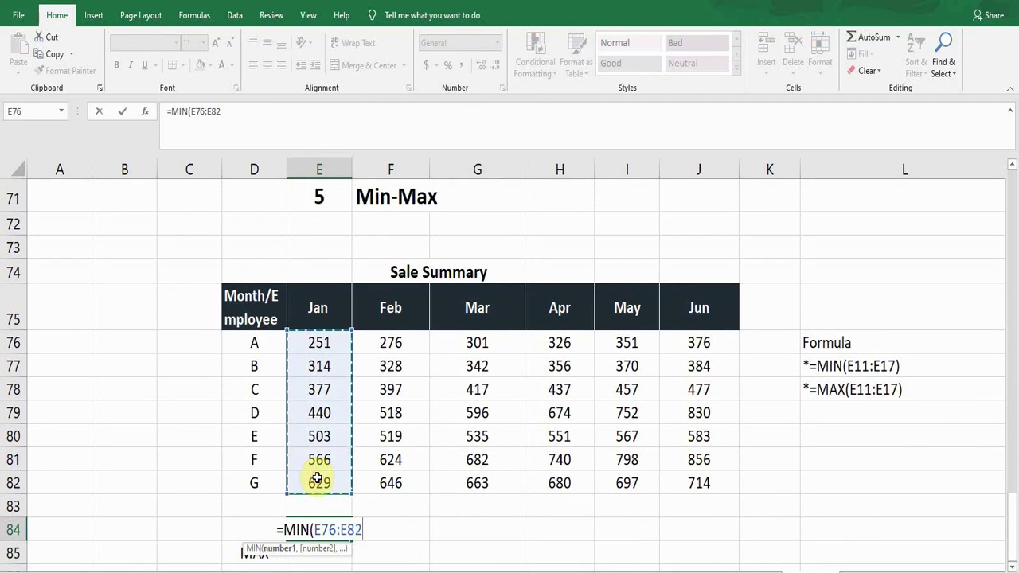
pyautogui.write(')')
pyautogui.press('Return')
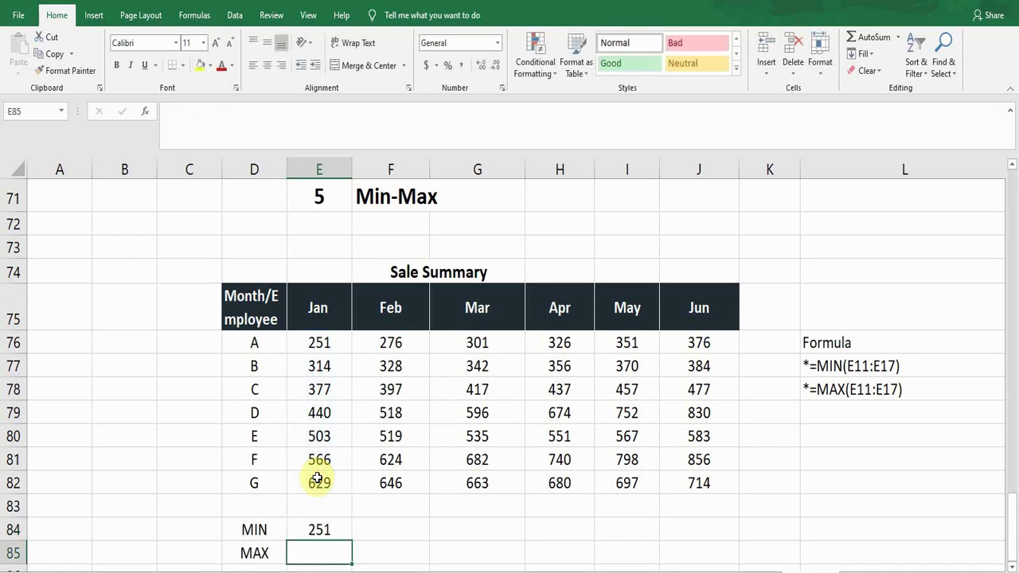
pyautogui.press('Up')
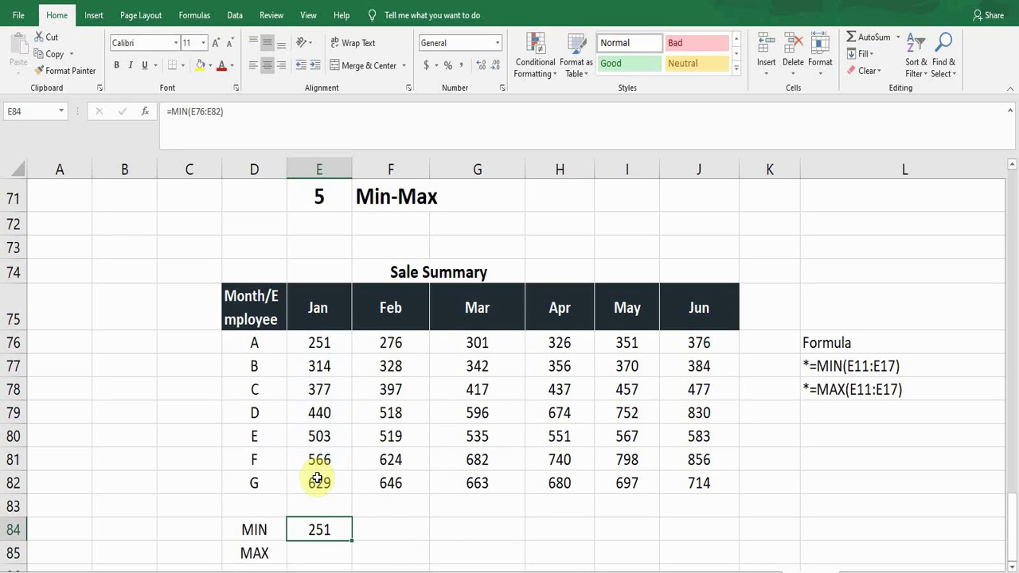
pyautogui.moveTo(355, 539); pyautogui.dragTo(704, 529)
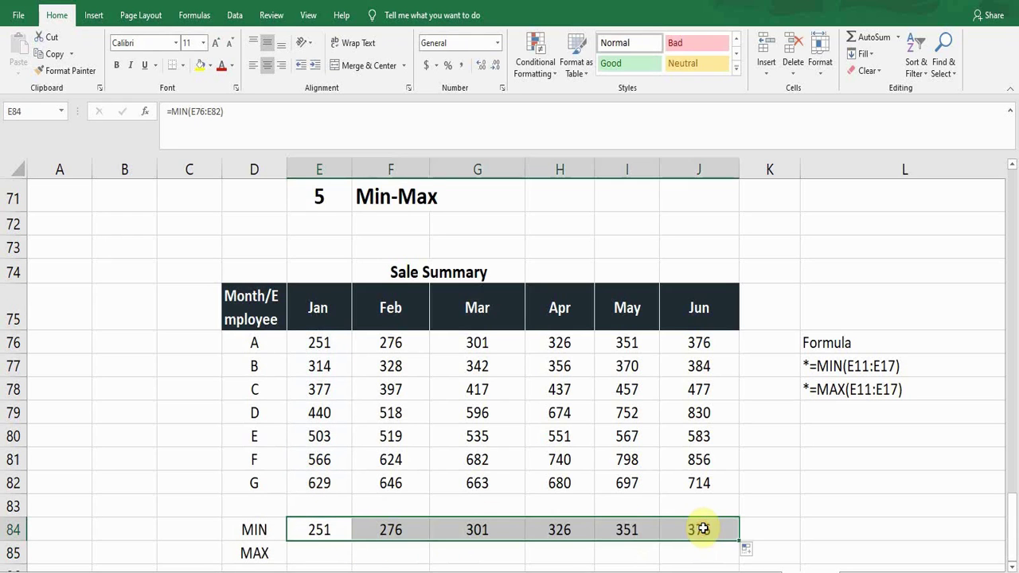
pyautogui.click(322, 555)
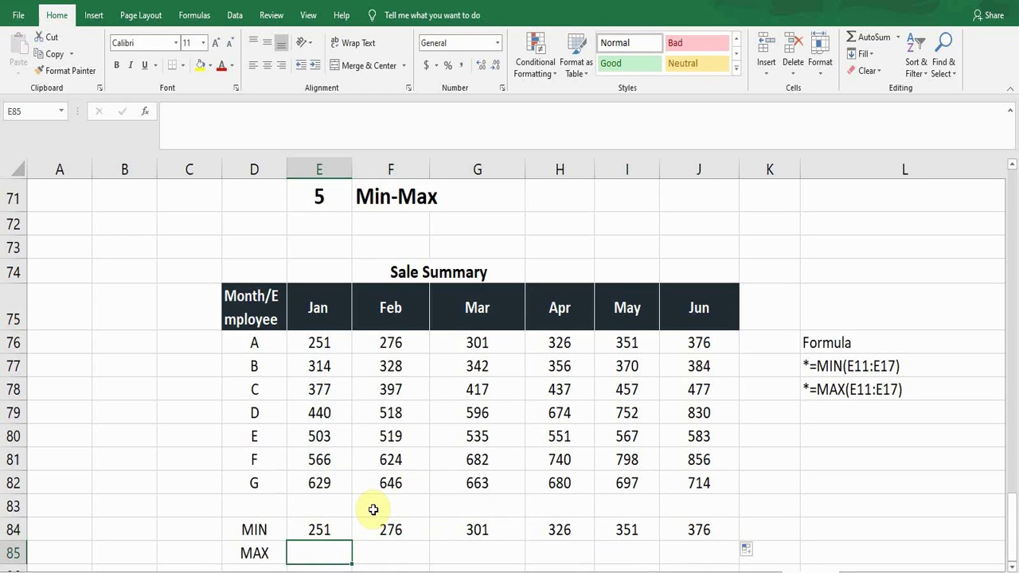
# Step: Enter =MAX(E76:E82) in E85 and fill it across to J85 for Jan–Jun
pyautogui.scroll(-2, 373, 510)
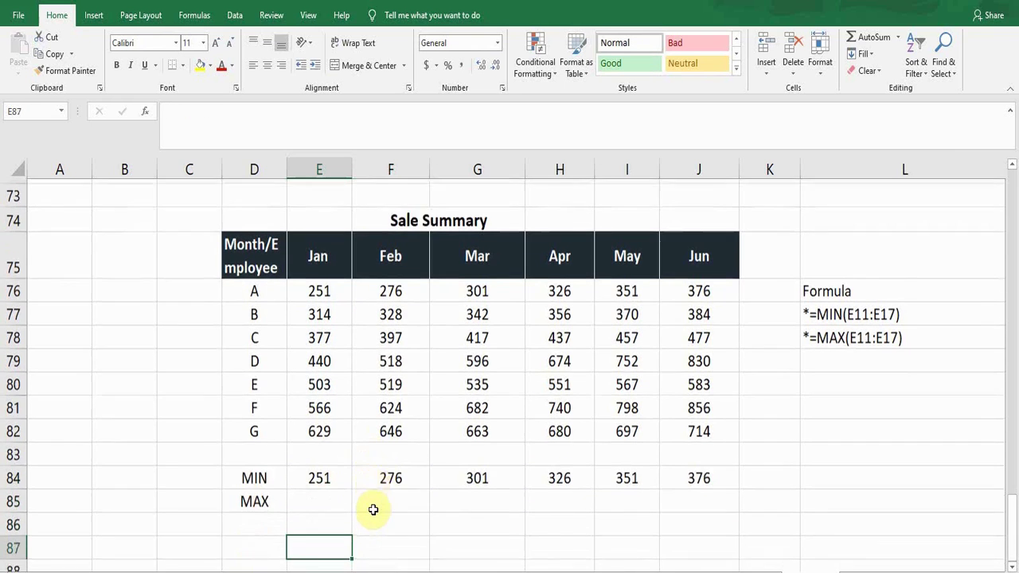
pyautogui.write('=max')
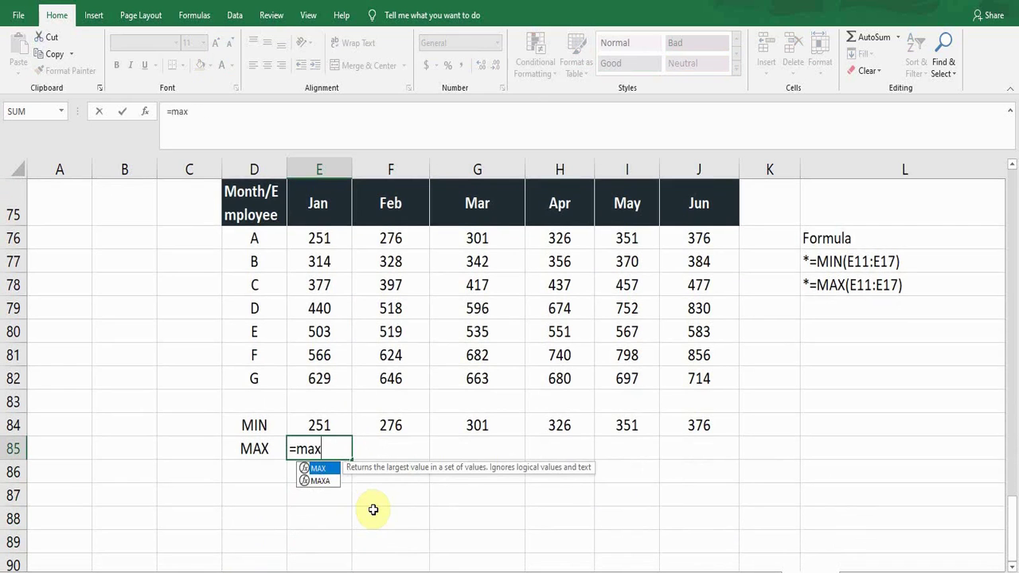
pyautogui.press('Tab')
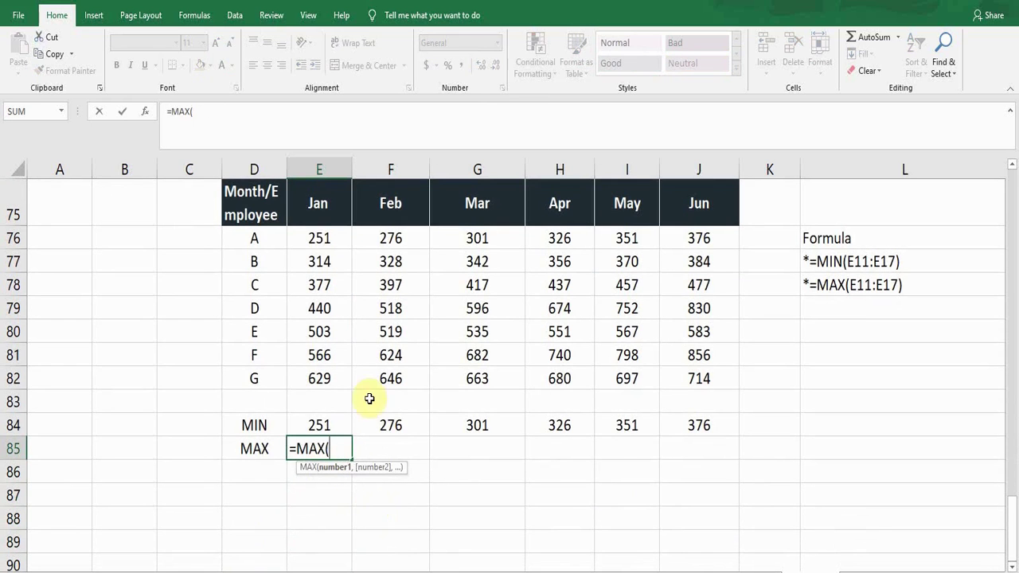
pyautogui.moveTo(319, 237); pyautogui.dragTo(324, 390)
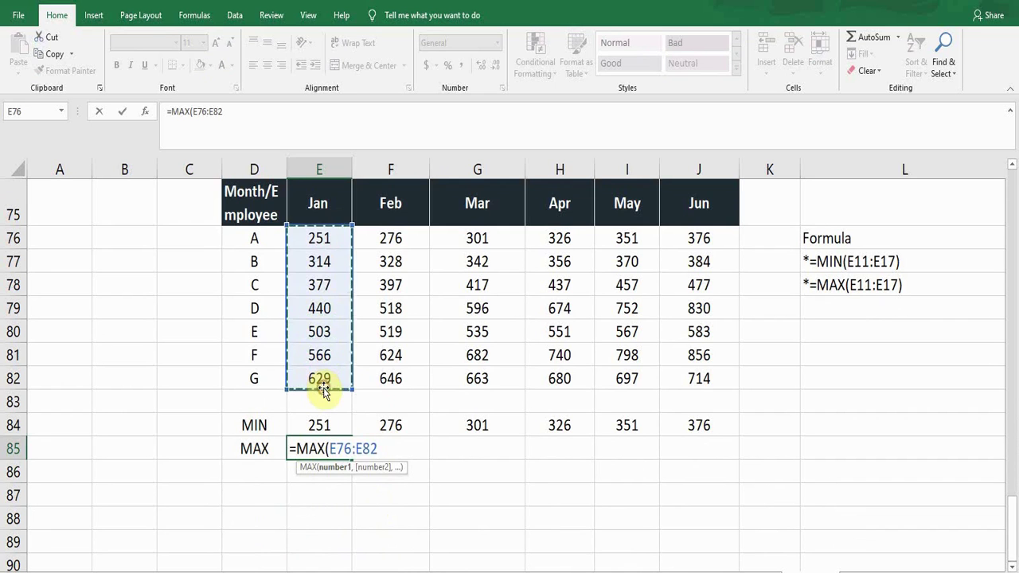
pyautogui.write(')')
pyautogui.press('Return')
pyautogui.press('Up')
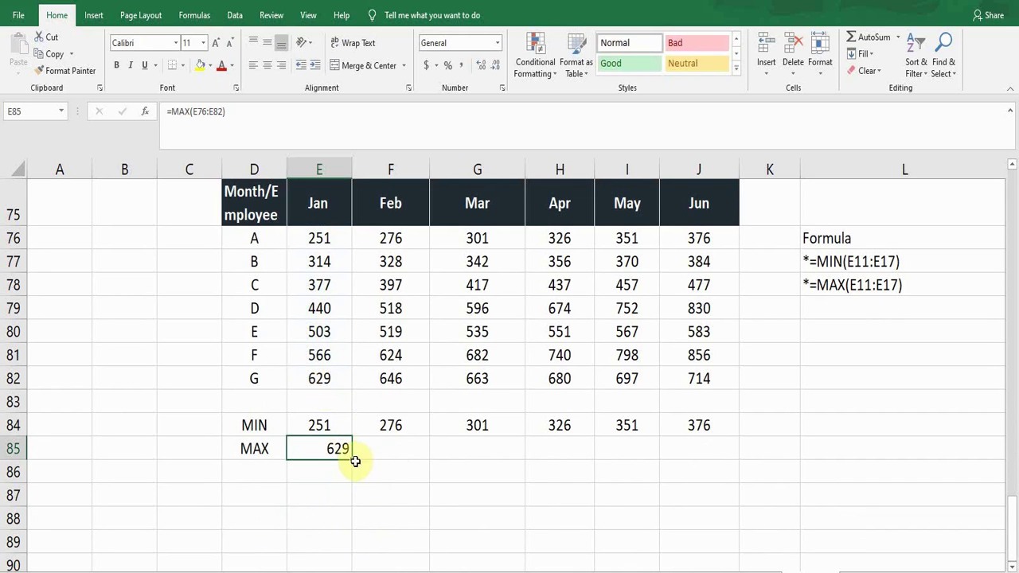
pyautogui.moveTo(352, 460); pyautogui.dragTo(721, 454)
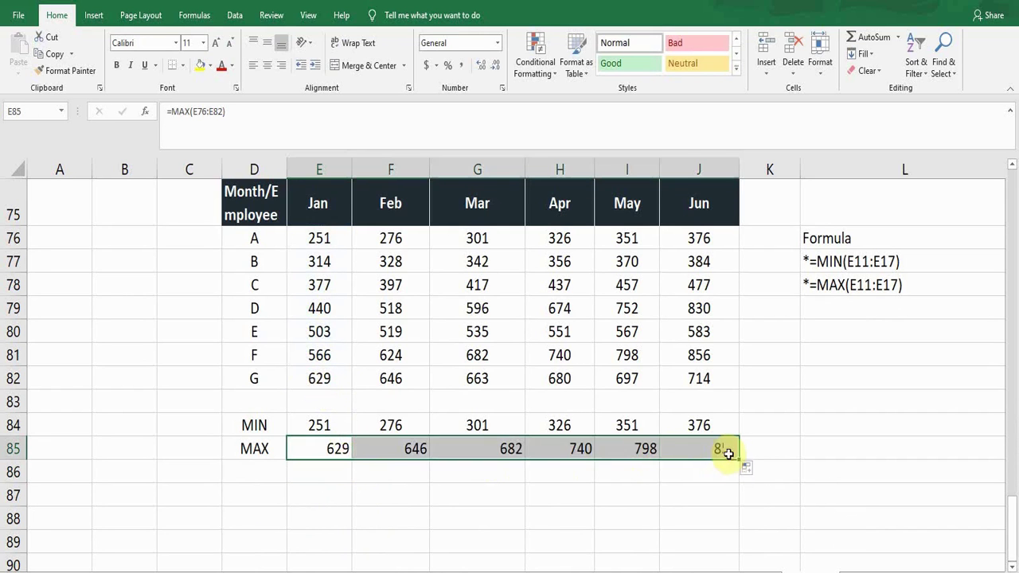
# Step: Delete all the MIN and MAX results in E84:J85
pyautogui.click(543, 448)
pyautogui.moveTo(316, 425); pyautogui.dragTo(672, 450)
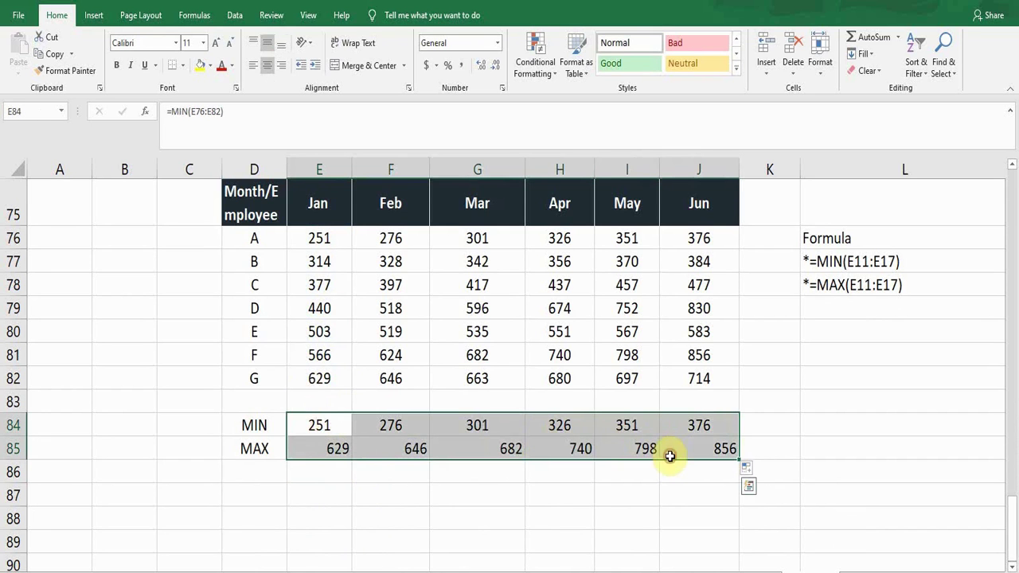
pyautogui.press('Delete')
# Step: Select the Jan–Jun sales E76:J82 and use AutoSum Max to add each month's maximum in row 83
pyautogui.press('Up')
pyautogui.press('Up')
pyautogui.press('Up')
pyautogui.press('Up')
pyautogui.press('Up')
pyautogui.press('Up')
pyautogui.press('Up')
pyautogui.press('Up')
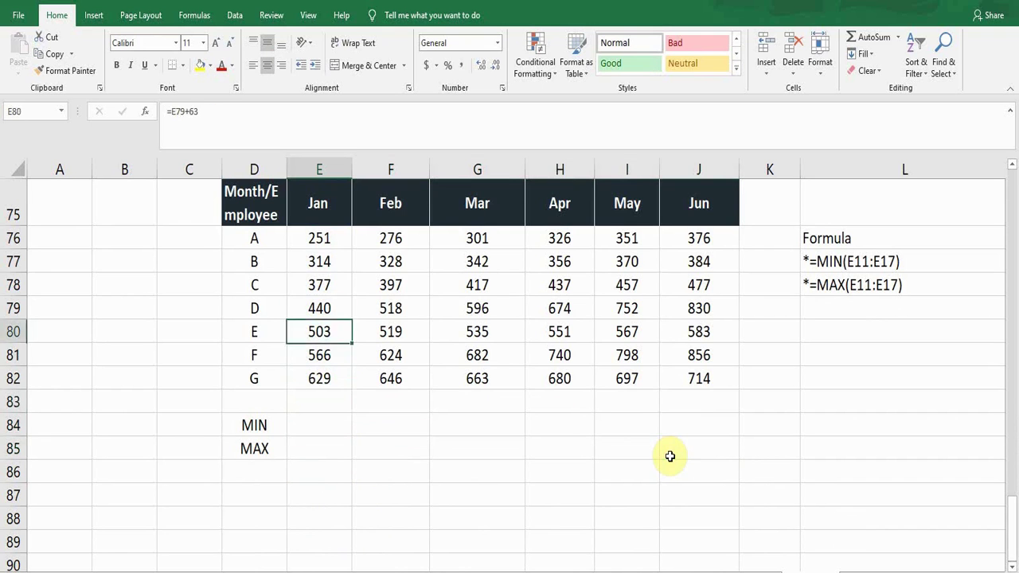
pyautogui.hotkey('shift', 'Right')
pyautogui.hotkey('shift', 'Right')
pyautogui.hotkey('shift', 'Right')
pyautogui.hotkey('shift', 'Right')
pyautogui.hotkey('shift', 'Right')
pyautogui.hotkey('ctrl', 'shift', 'Down')
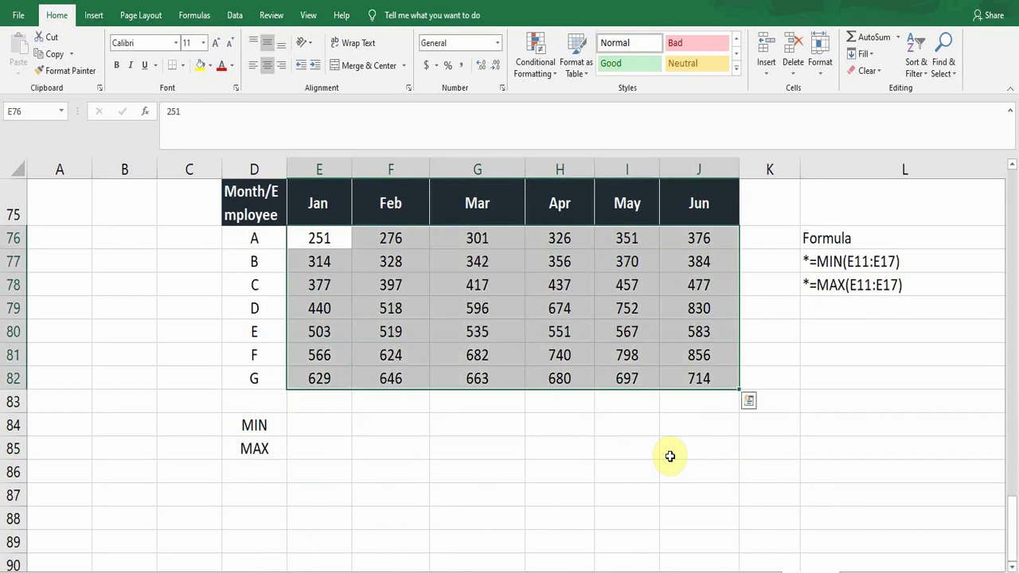
pyautogui.click(899, 38)
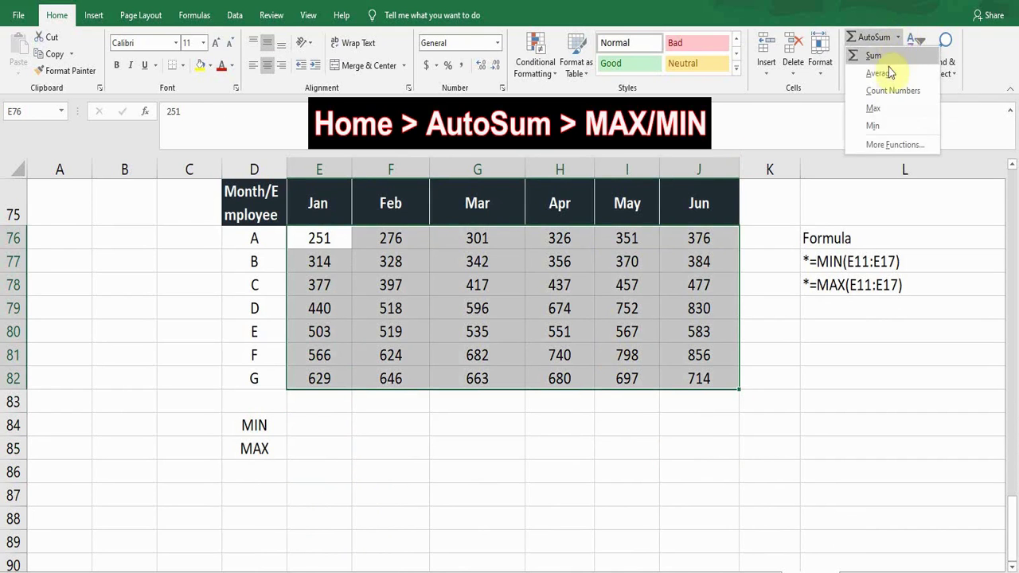
pyautogui.click(880, 107)
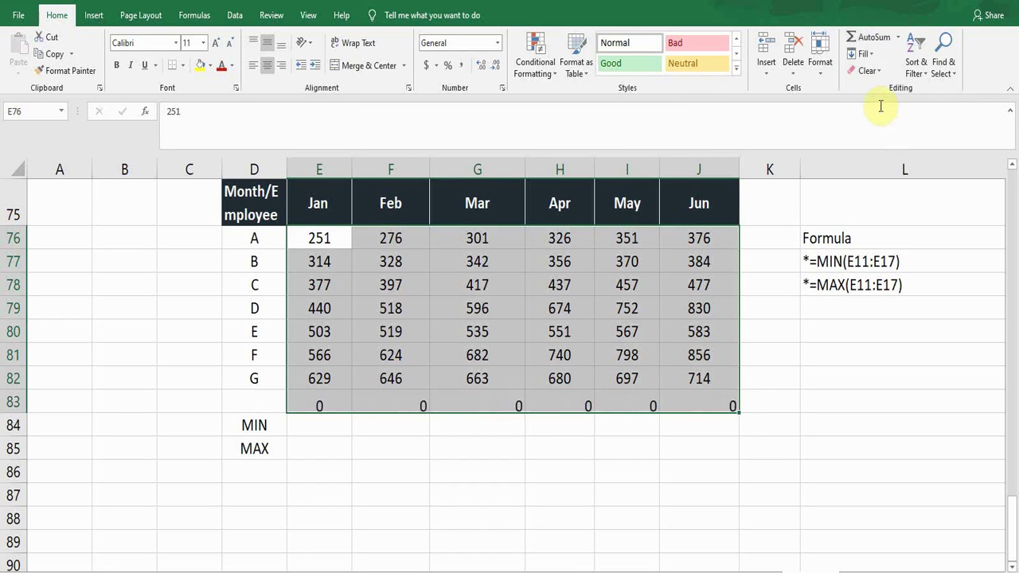
# Step: Check the new MAX formula in E83, clear row 83, and reselect the sales data
pyautogui.click(328, 401)
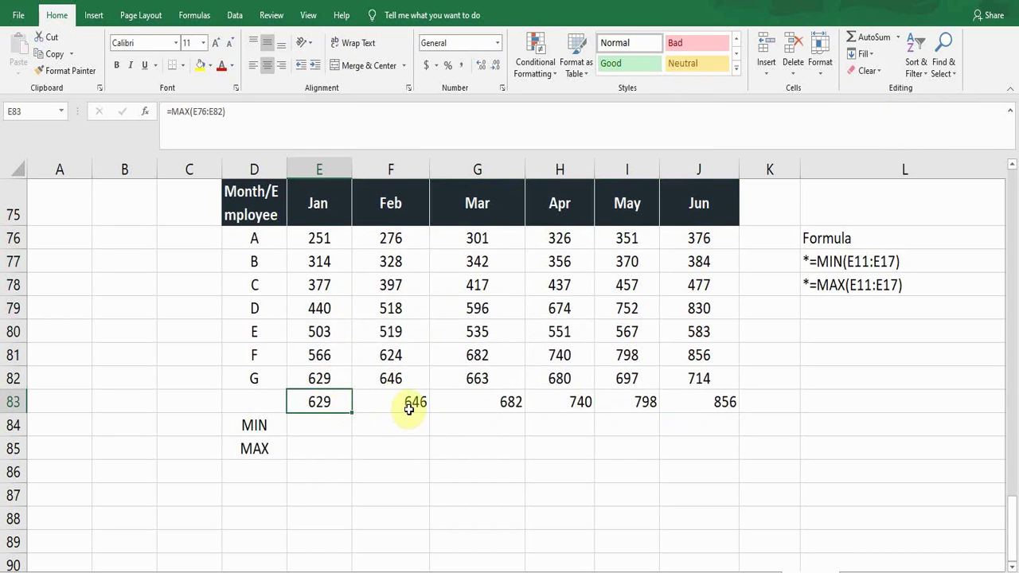
pyautogui.hotkey('ctrl', 'shift', 'Right')
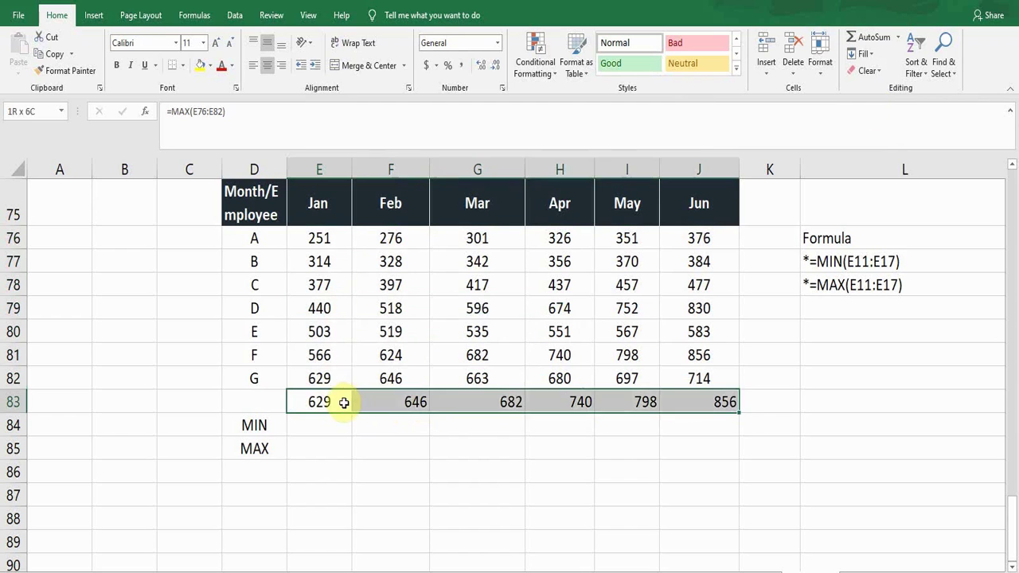
pyautogui.press('Delete')
pyautogui.press('Up')
pyautogui.press('Up')
pyautogui.press('Up')
pyautogui.press('Up')
pyautogui.press('Up')
pyautogui.press('Up')
pyautogui.press('Up')
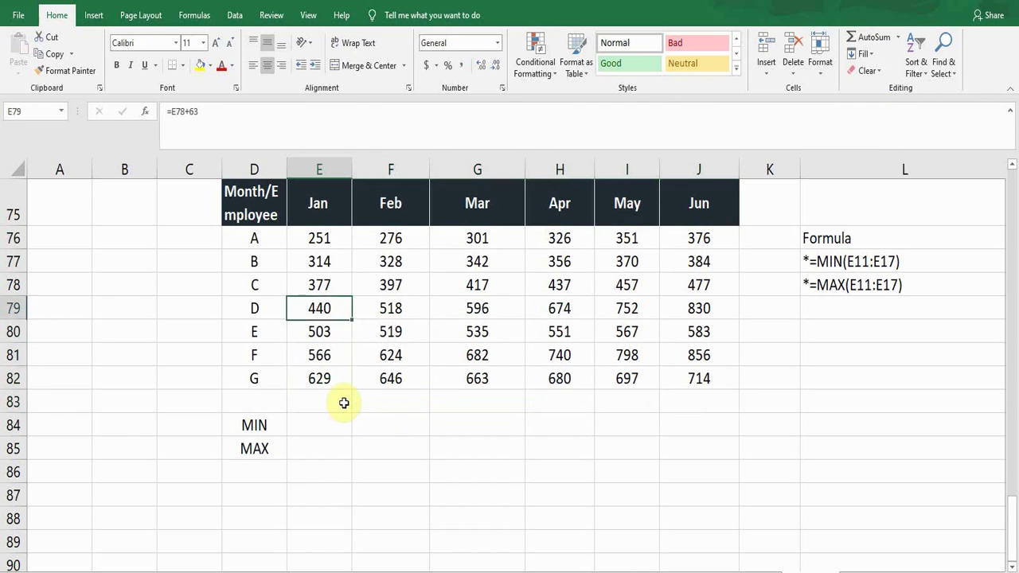
pyautogui.hotkey('ctrl', 'shift', 'Right')
# Step: Apply AutoSum Min to E76:J82, putting each month's minimum (251 to 376) in row 83
pyautogui.hotkey('ctrl', 'shift', 'Down')
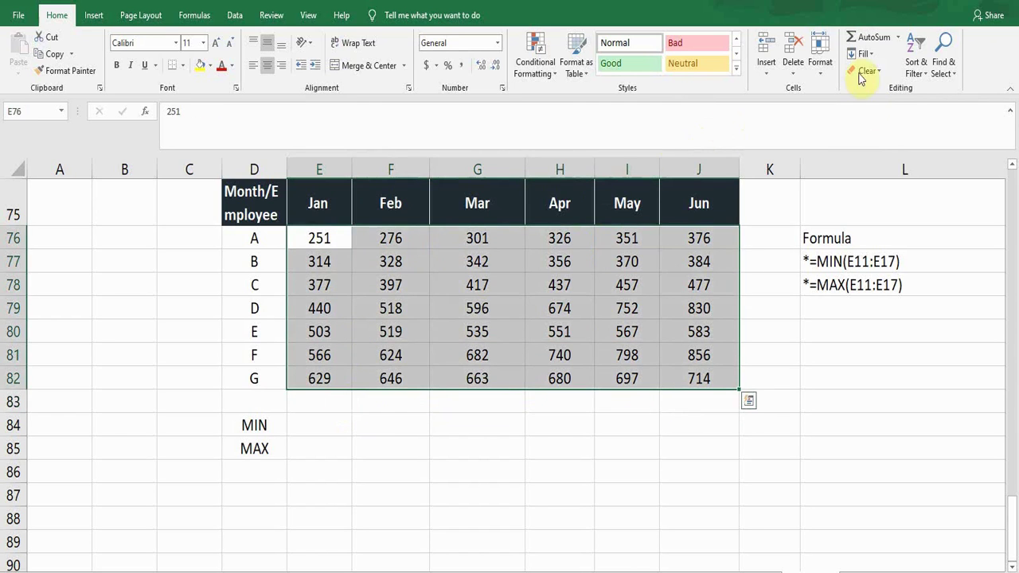
pyautogui.click(898, 38)
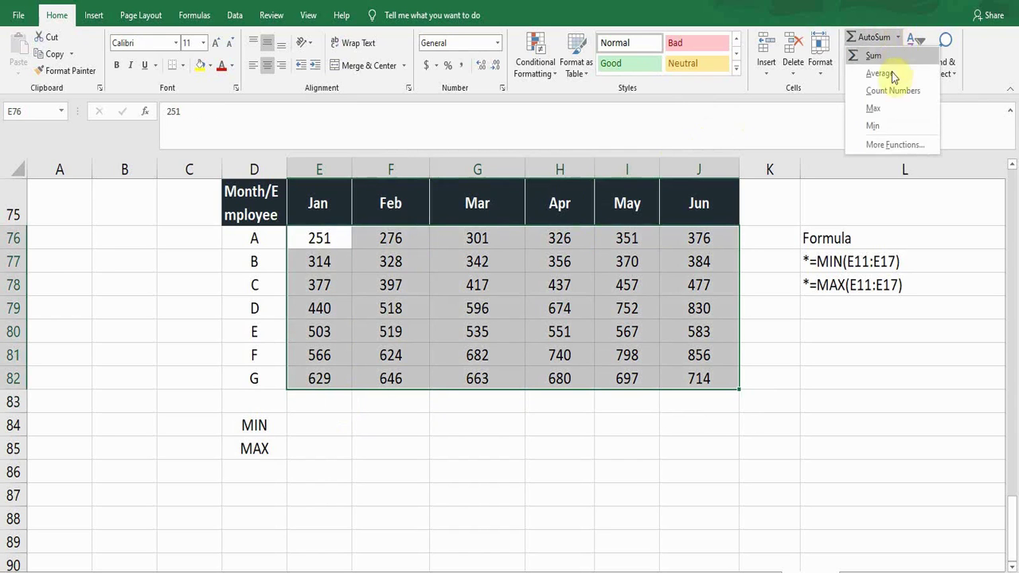
pyautogui.click(882, 127)
pyautogui.click(329, 400)
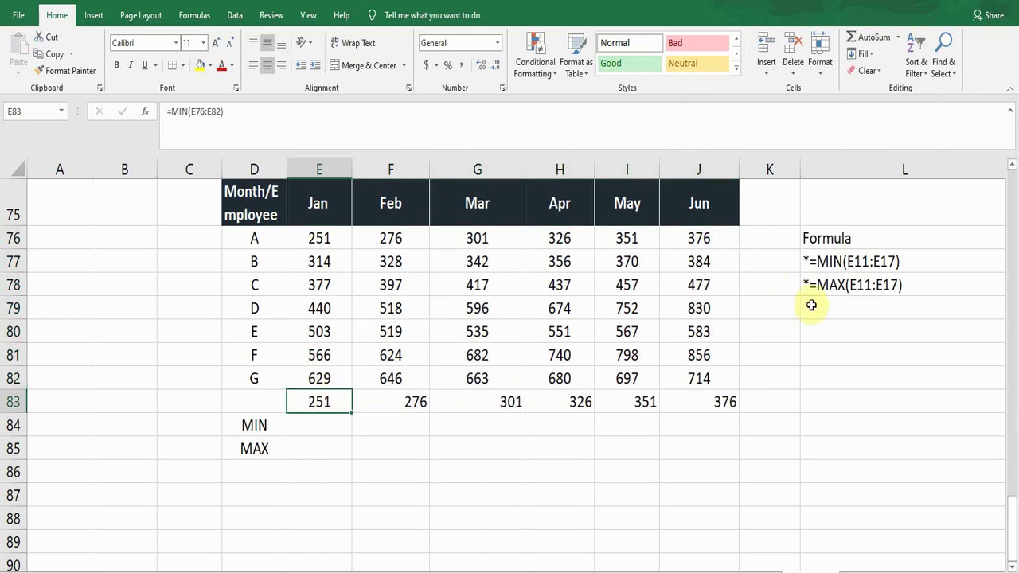
# Step: Compare with the MIN formula note in L77 and head back up toward the top of the sheet
pyautogui.click(830, 262)
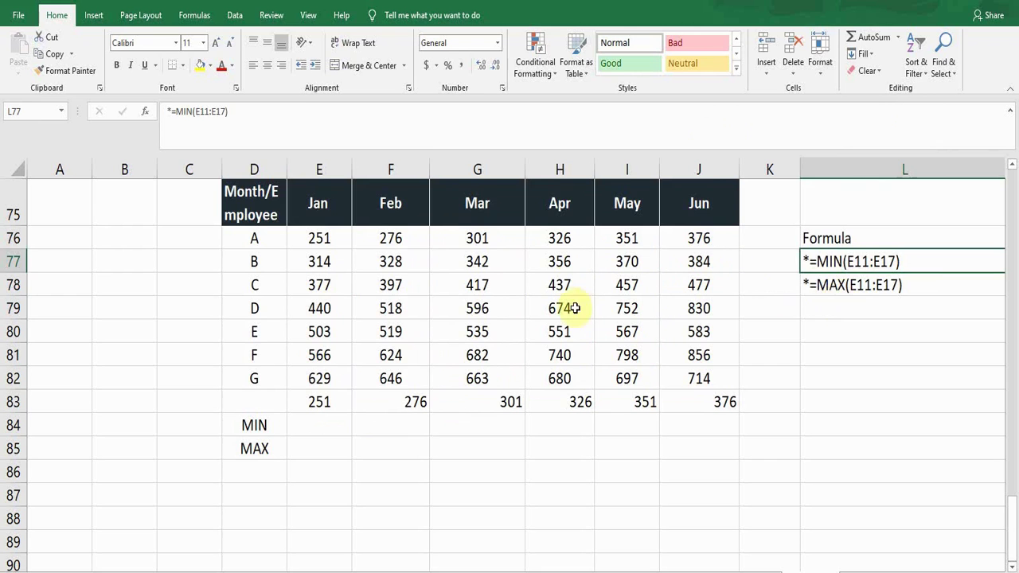
pyautogui.click(508, 279)
pyautogui.press('Up')
pyautogui.press('Up')
pyautogui.press('Up')
pyautogui.press('Up')
pyautogui.press('Up')
pyautogui.press('Up')
pyautogui.press('Up')
pyautogui.press('Up')
pyautogui.press('Up')
pyautogui.press('Up')
pyautogui.press('Up')
pyautogui.press('Up')
pyautogui.press('Up')
pyautogui.press('Up')
pyautogui.press('Up')
pyautogui.press('Up')
pyautogui.press('Up')
pyautogui.press('Up')
pyautogui.press('Up')
pyautogui.press('Up')
pyautogui.press('Up')
pyautogui.press('Up')
pyautogui.press('Up')
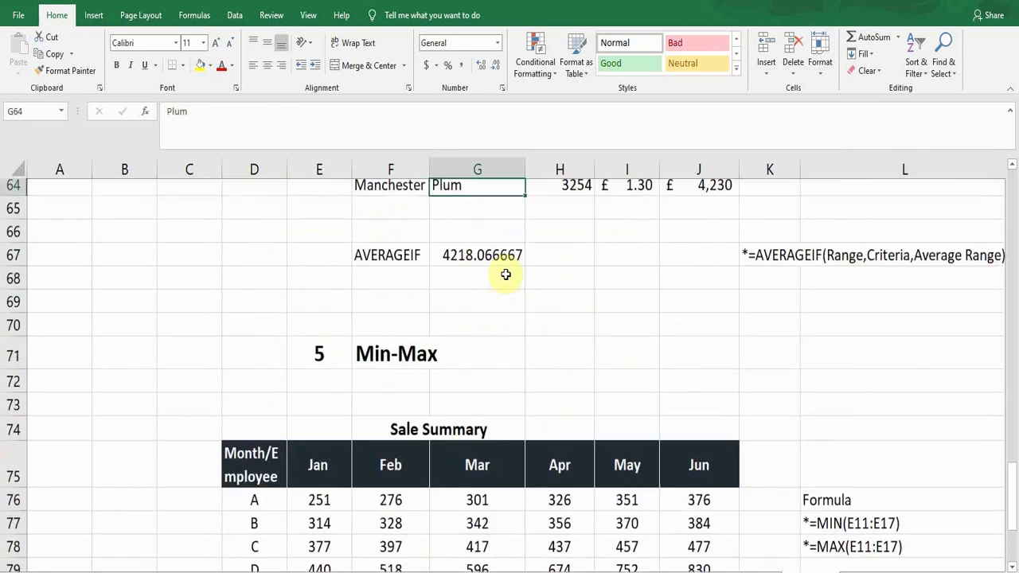
pyautogui.press('Up')
pyautogui.press('Up')
pyautogui.press('Up')
pyautogui.press('Up')
pyautogui.press('Up')
pyautogui.press('Up')
pyautogui.press('Up')
pyautogui.press('Up')
pyautogui.press('Up')
pyautogui.press('Up')
pyautogui.press('Up')
pyautogui.press('Up')
pyautogui.press('Up')
pyautogui.press('Up')
pyautogui.press('Up')
pyautogui.press('Up')
pyautogui.press('Up')
pyautogui.press('Up')
pyautogui.press('Up')
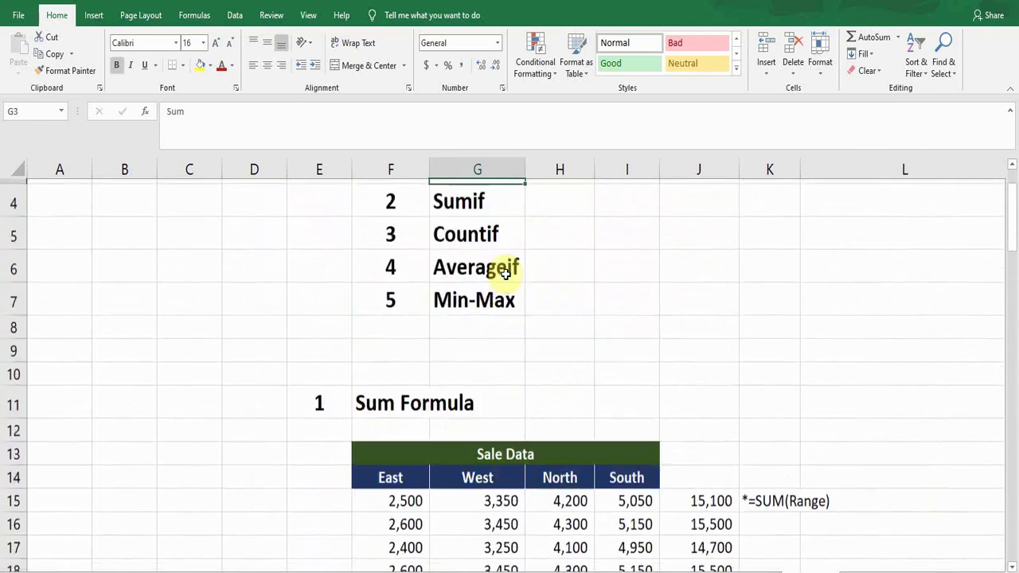